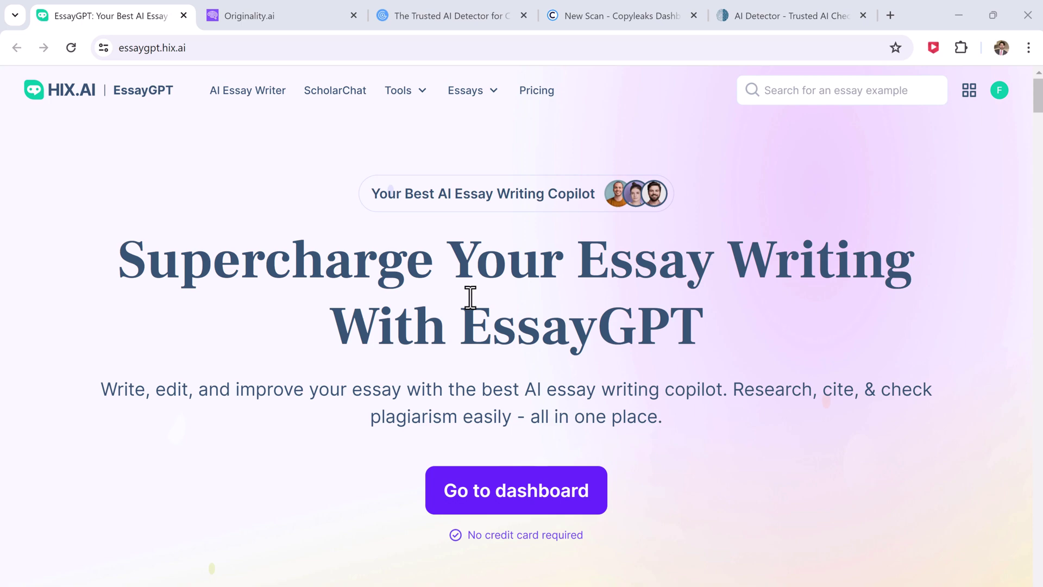
scroll(538, 341, "down", 3)
scroll(538, 340, "down", 1)
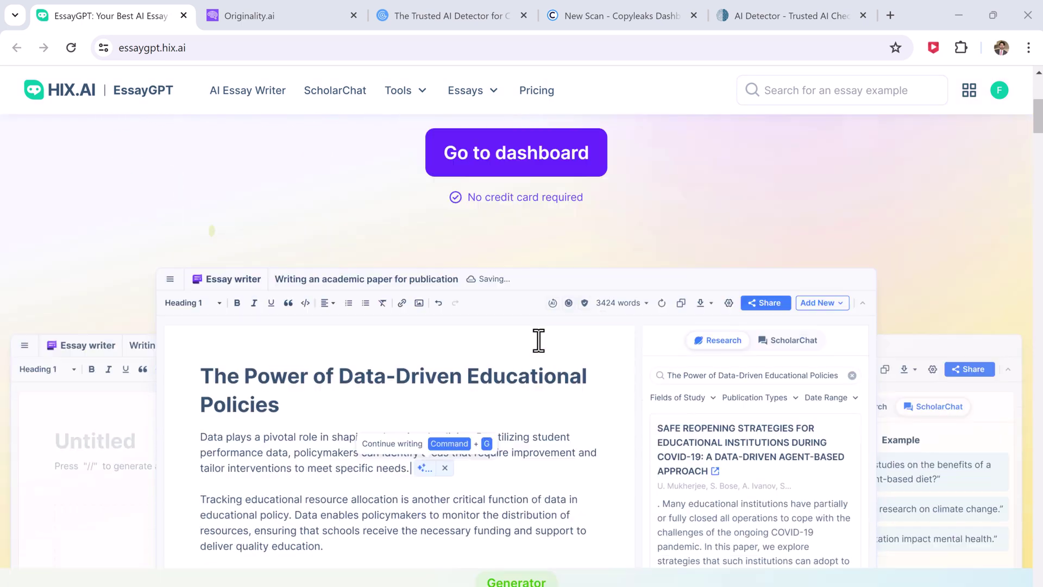
scroll(539, 340, "down", 1)
scroll(539, 341, "down", 2)
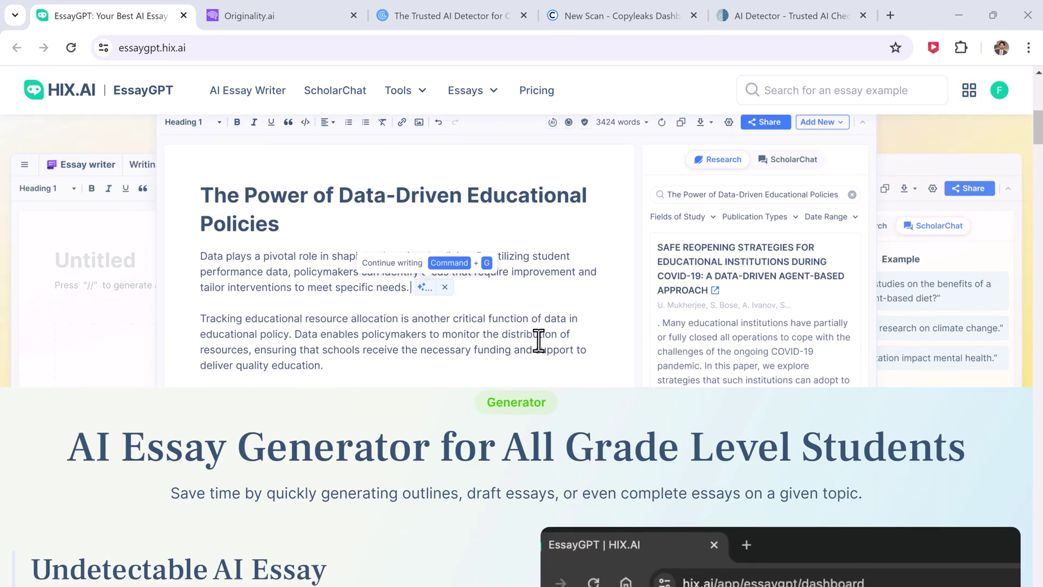
scroll(537, 340, "down", 1)
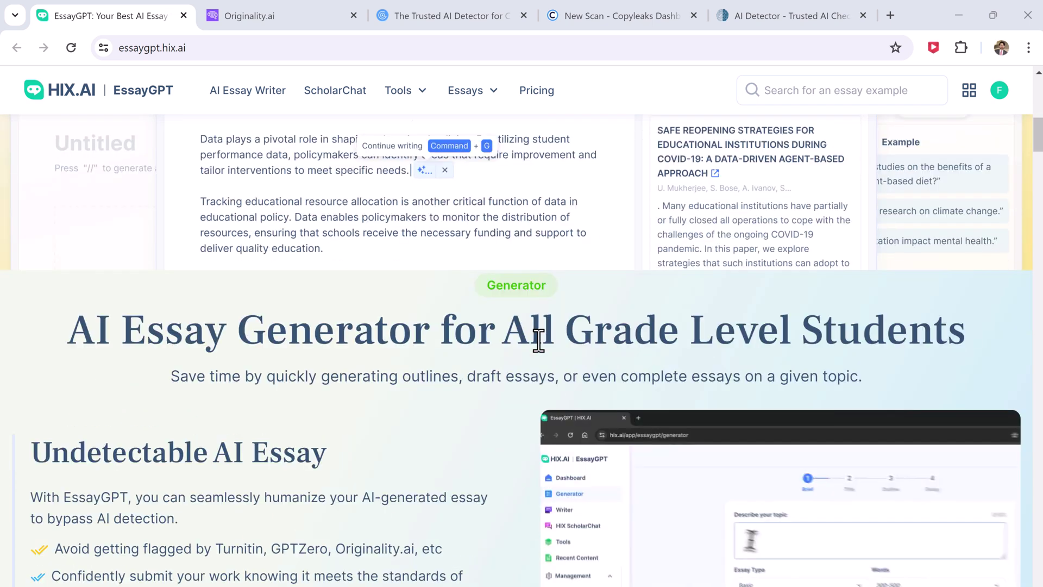
scroll(538, 341, "down", 2)
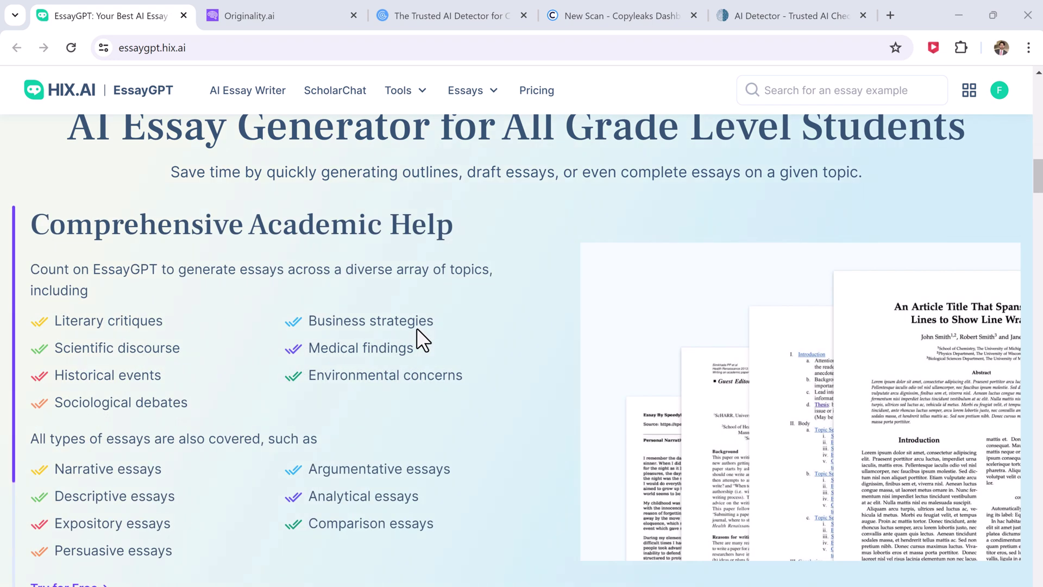
scroll(368, 311, "down", 1)
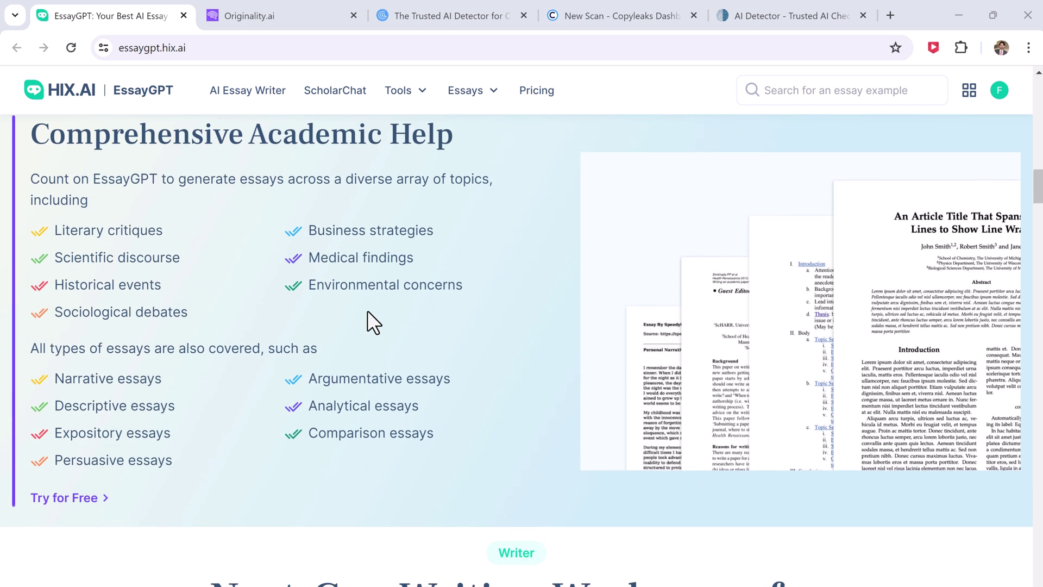
scroll(368, 312, "down", 3)
scroll(367, 311, "down", 2)
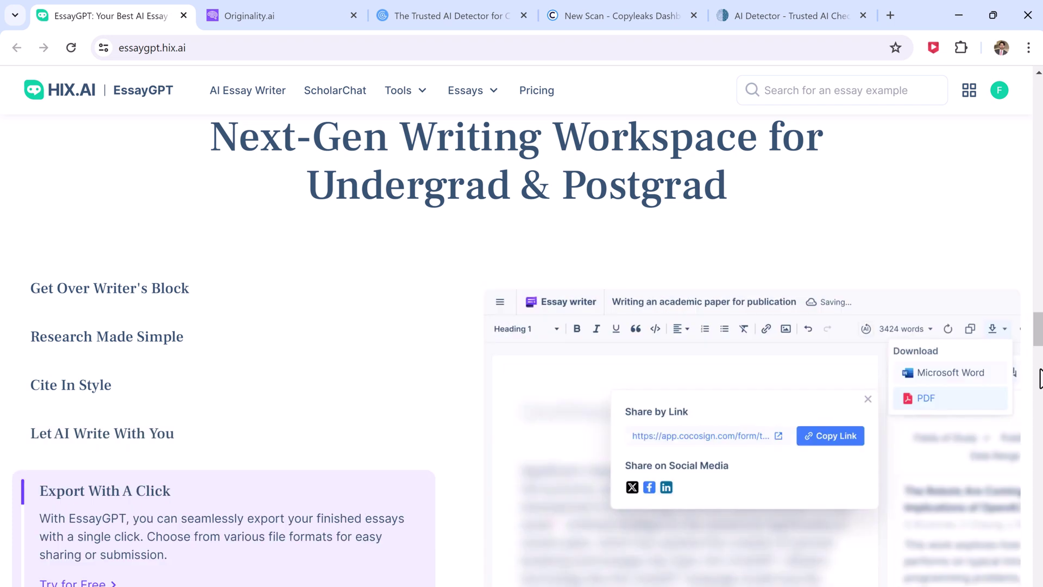
scroll(1039, 425, "down", 2)
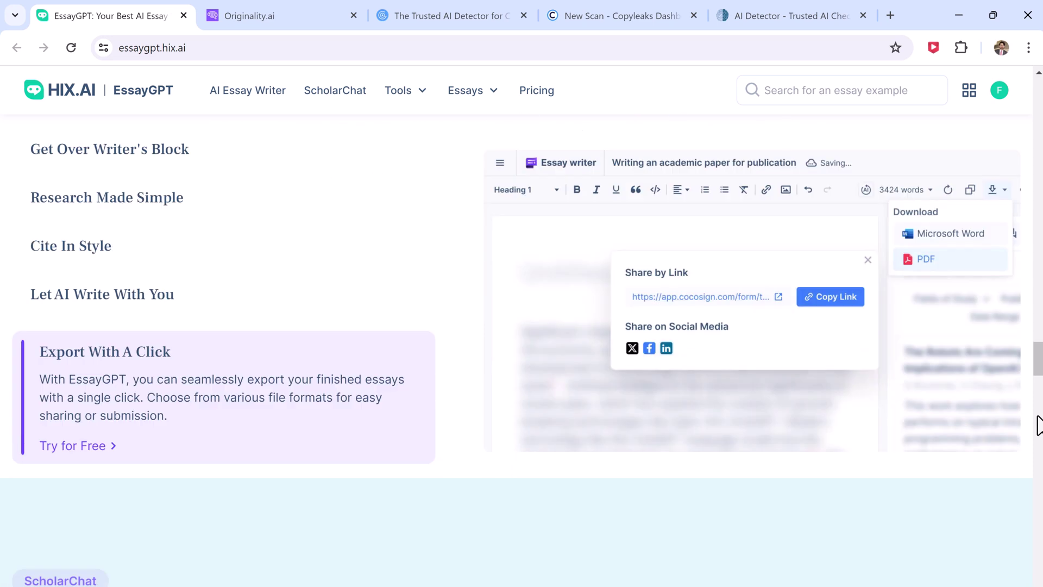
scroll(1038, 424, "down", 5)
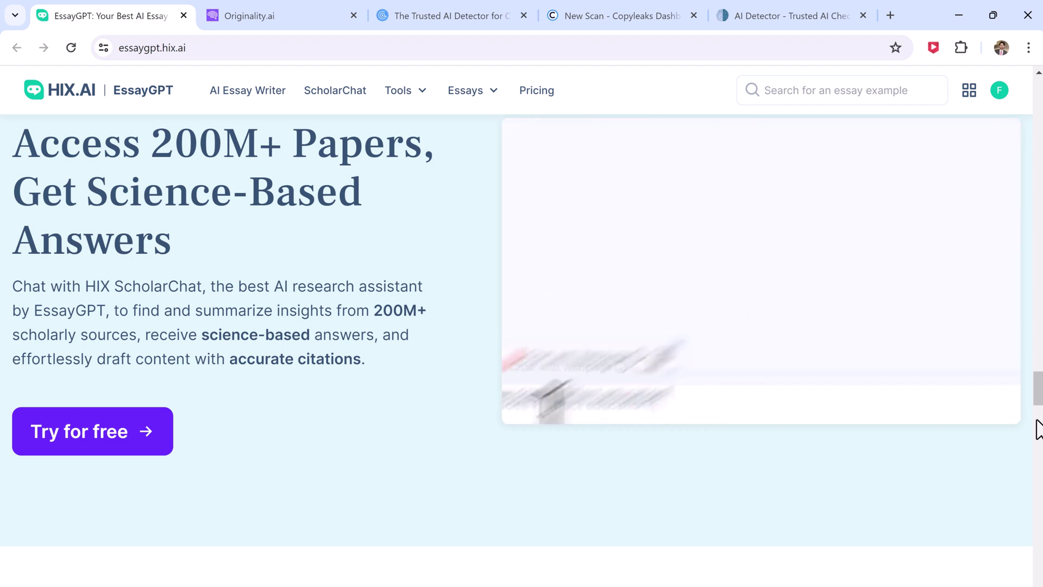
left_click_drag(1039, 169, 1039, 92)
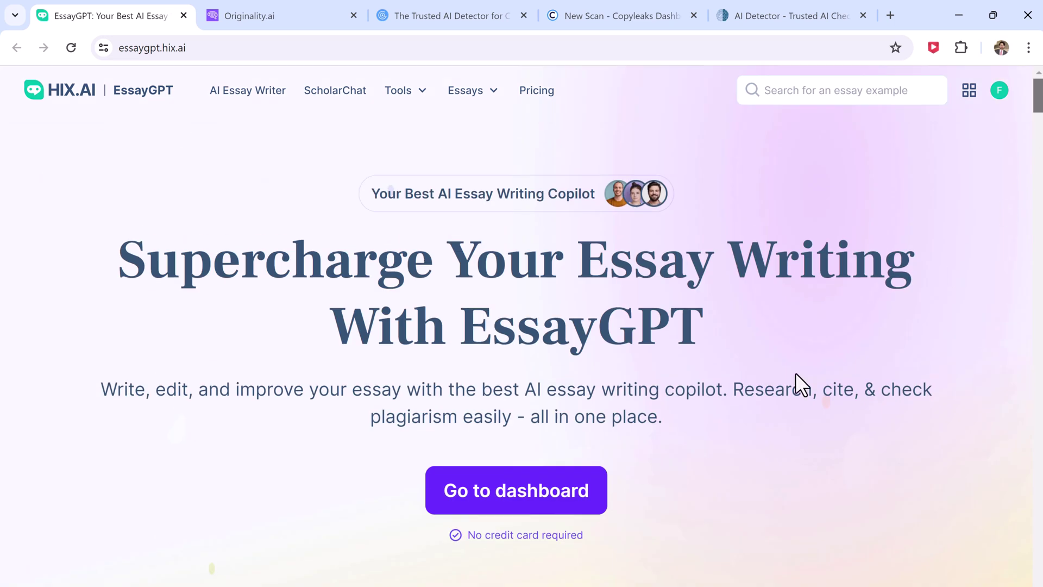
Go to the account dashboard showing documents and words generated
left_click(542, 490)
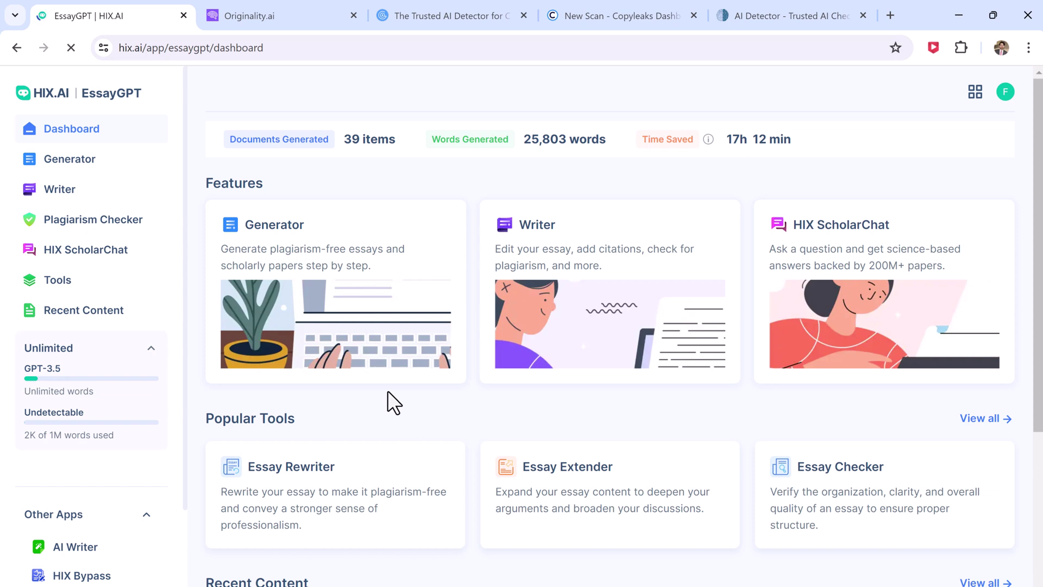
Start a new Generator brief on social media, keeping type Basic and length 200-500 words
left_click(372, 337)
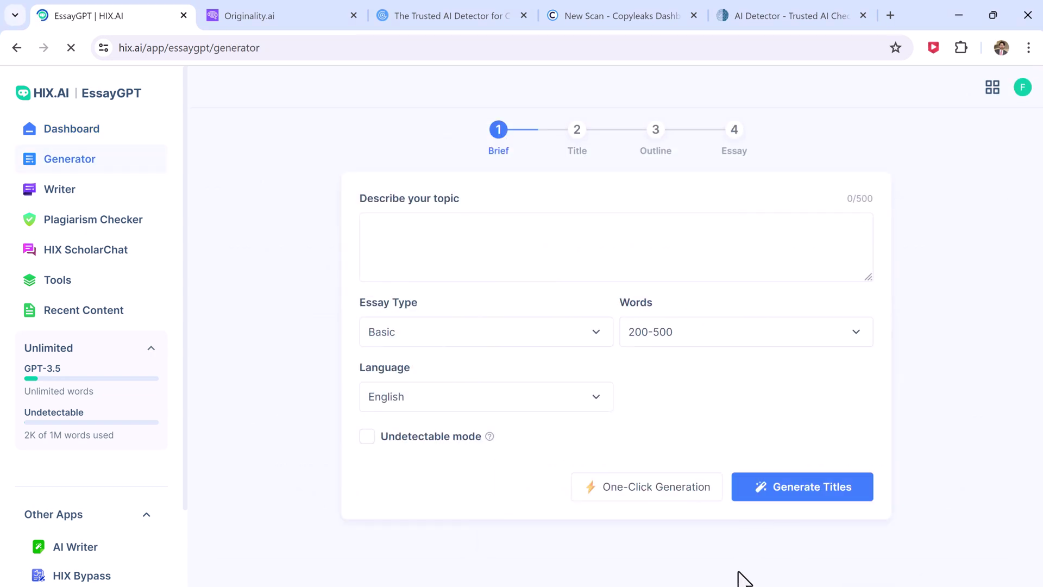
left_click(459, 264)
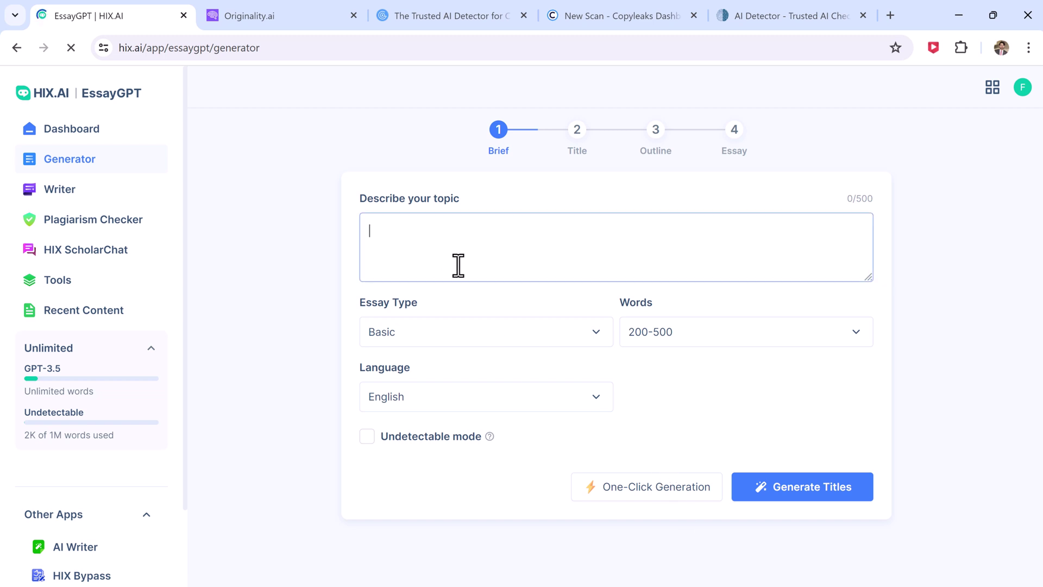
type("write an essay on social media")
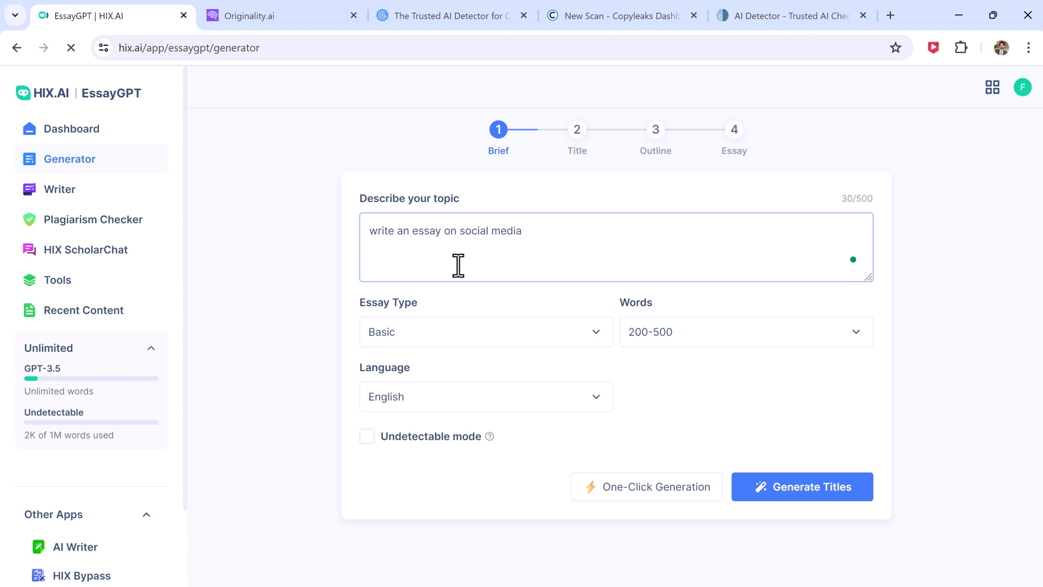
left_click(502, 346)
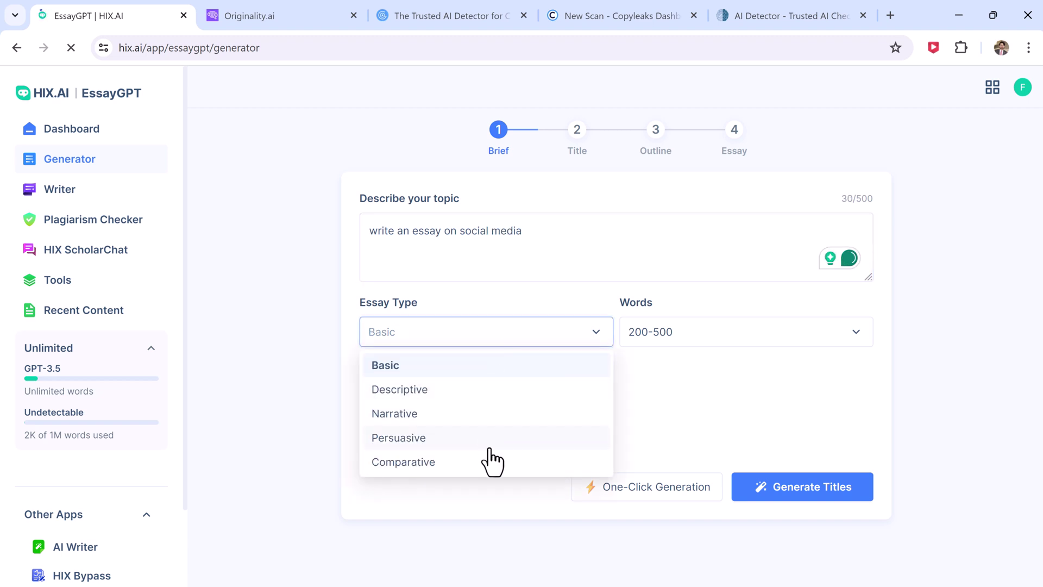
left_click(475, 366)
left_click(713, 343)
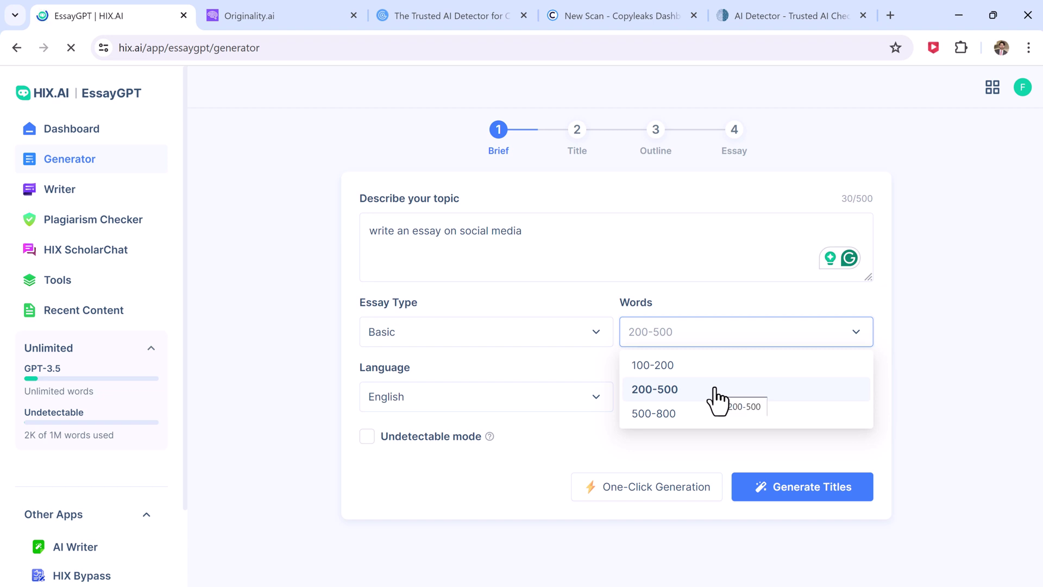
left_click(716, 389)
Keep the language English, turn on Undetectable mode and run One-Click Generation
left_click(570, 397)
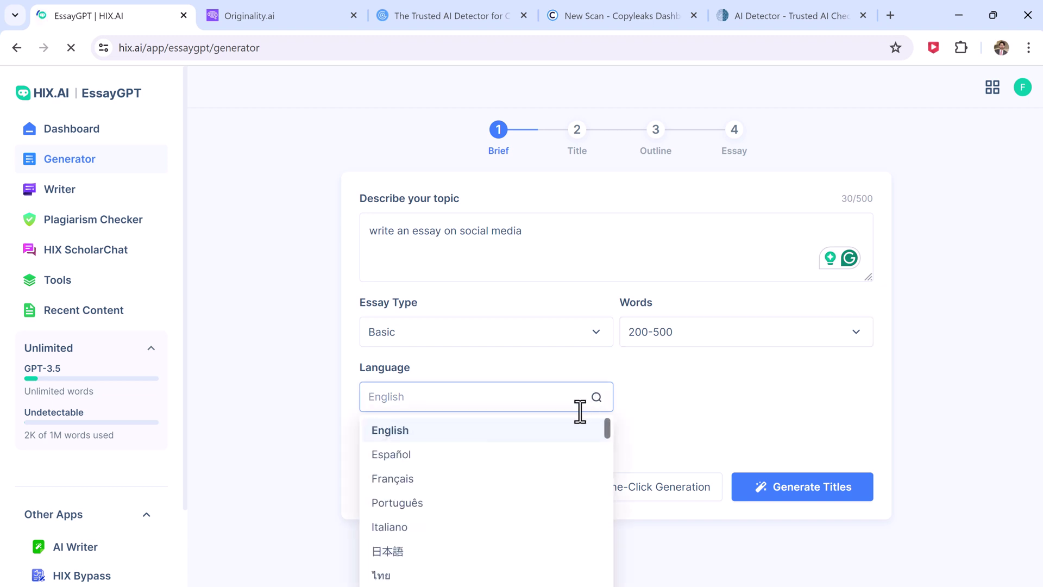
scroll(562, 503, "down", 1)
scroll(562, 504, "down", 3)
scroll(563, 505, "up", 4)
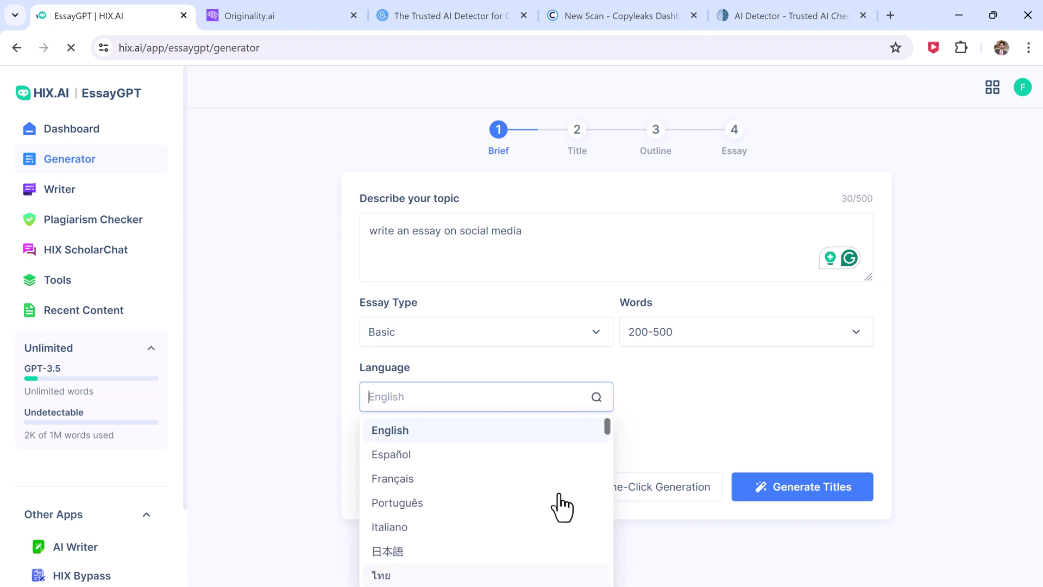
left_click(557, 444)
left_click(431, 440)
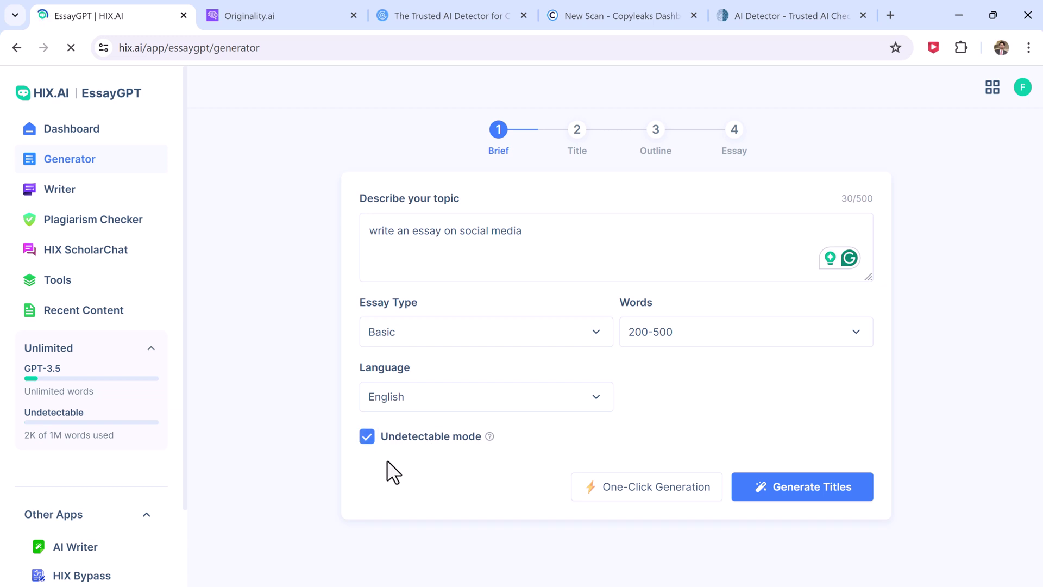
left_click(702, 489)
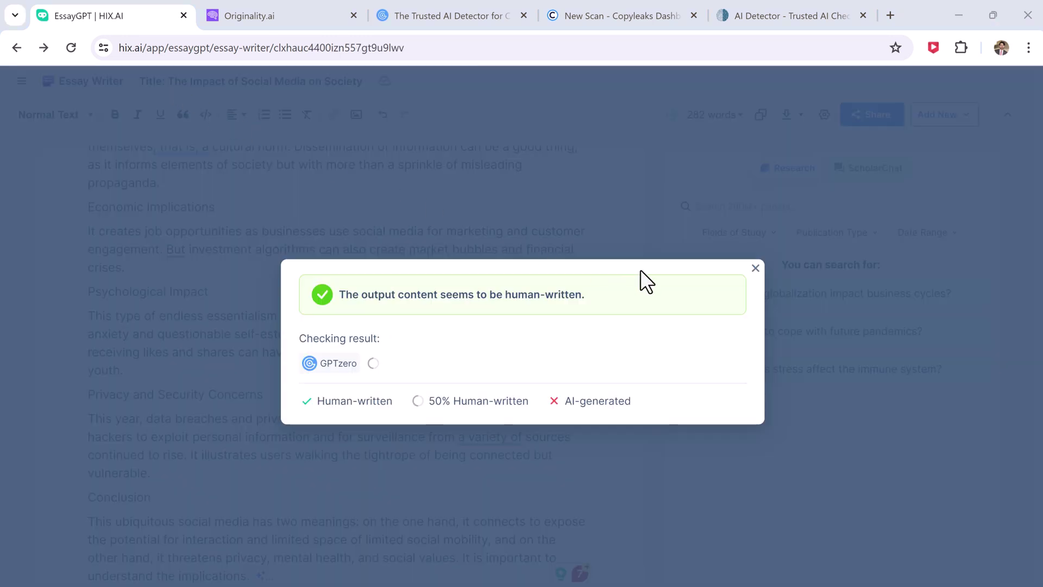
Dismiss the human-written result, review the 282-word count, copy the essay and view export formats
left_click(756, 270)
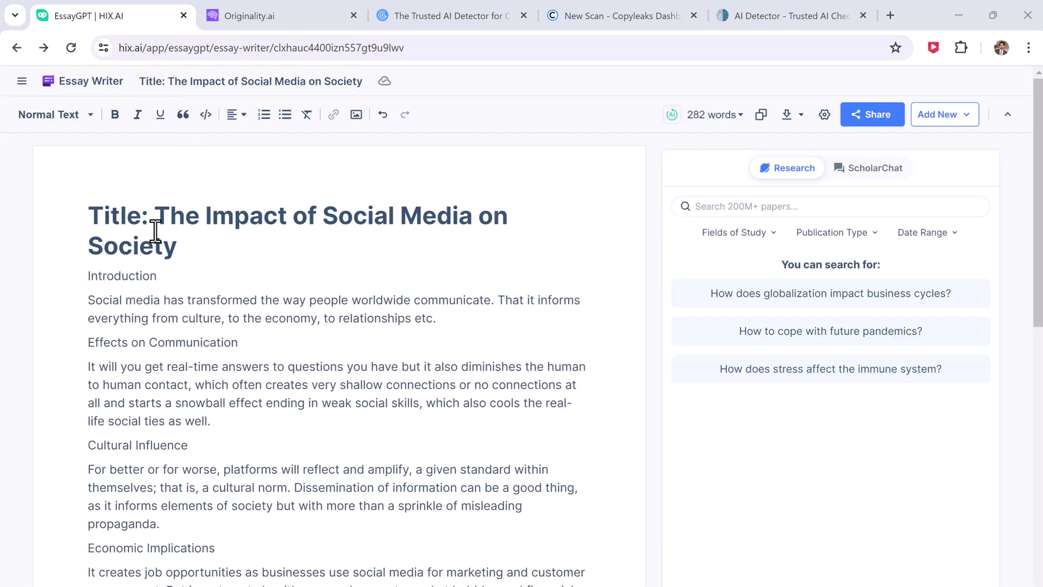
scroll(286, 307, "down", 1)
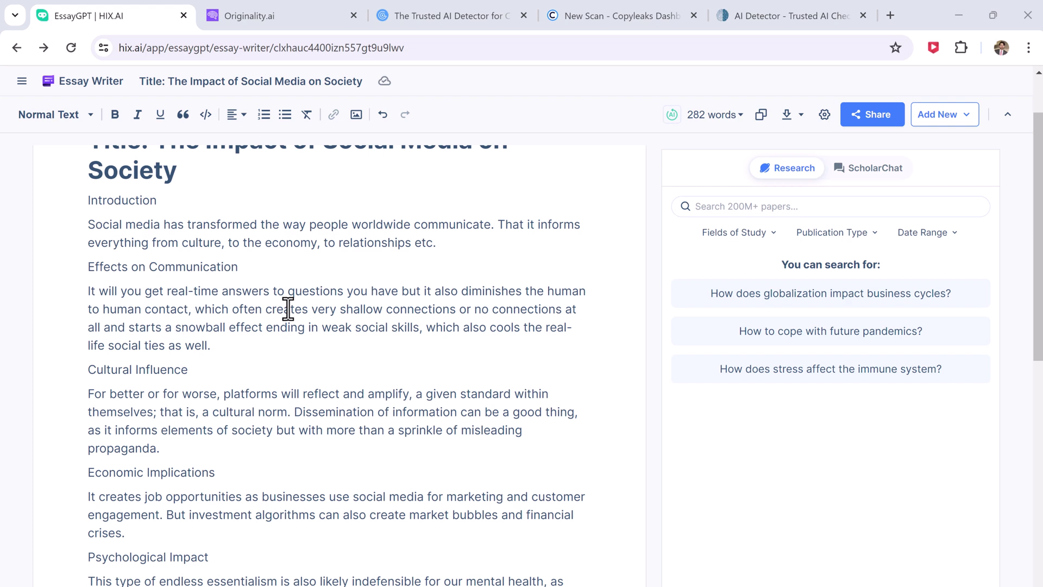
scroll(288, 309, "down", 2)
scroll(77, 383, "down", 2)
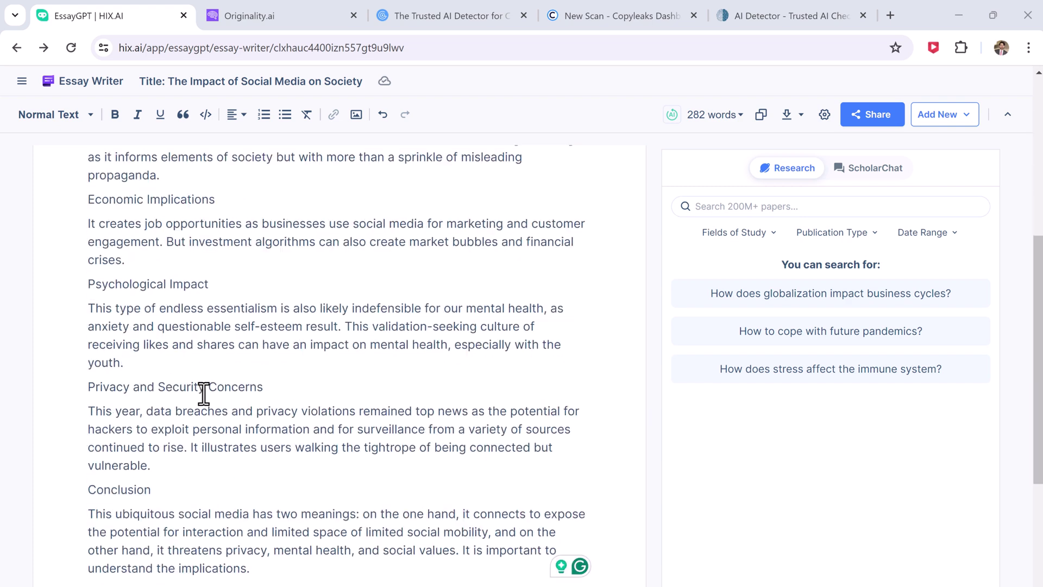
scroll(210, 397, "down", 2)
scroll(210, 397, "up", 3)
scroll(345, 372, "up", 3)
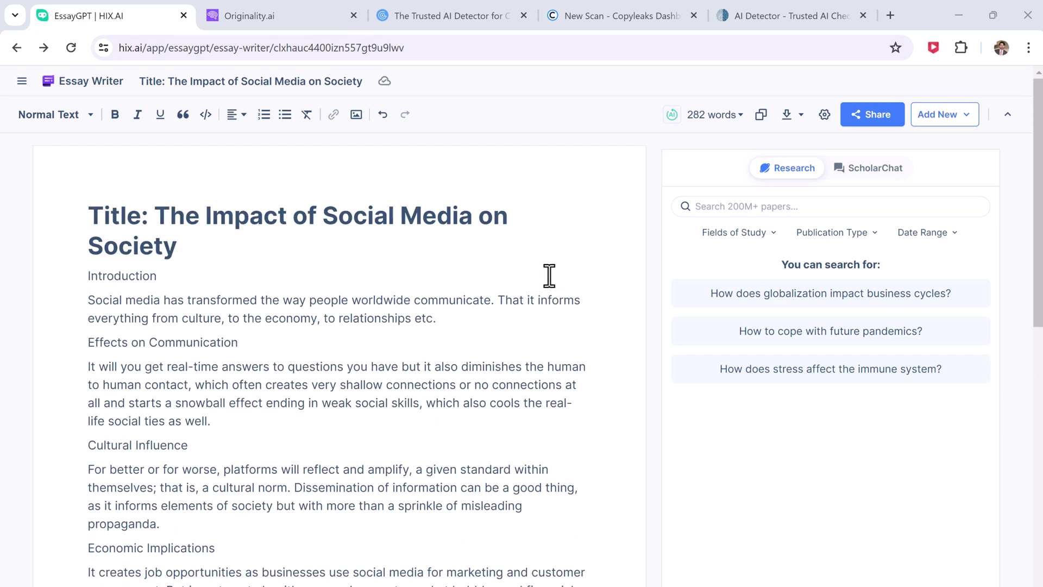
left_click(728, 115)
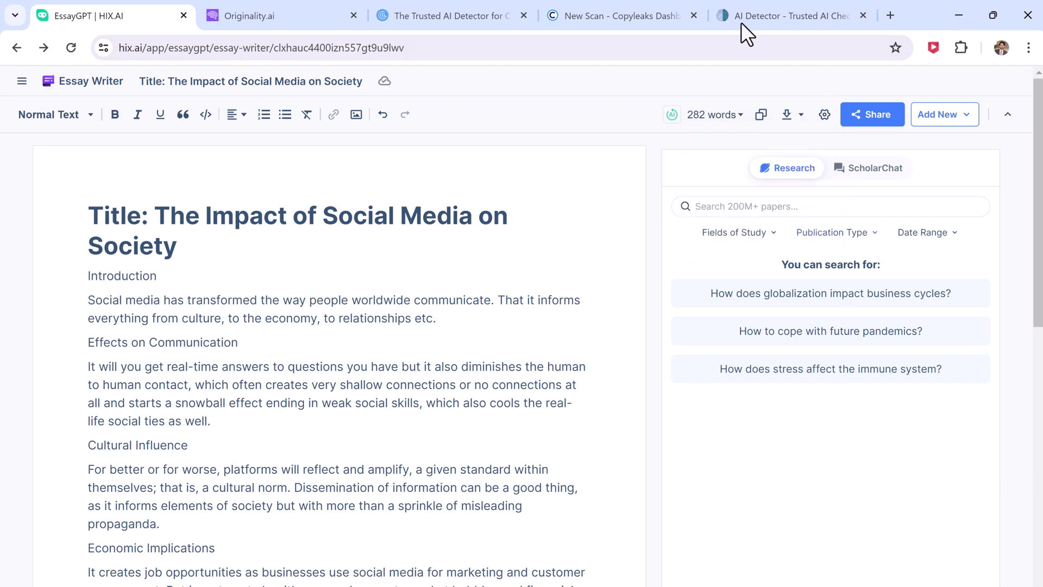
left_click(761, 115)
left_click(791, 122)
Paste the essay into Originality.ai's AI content detector and scan it, getting 99% Original, 1% AI
left_click(334, 13)
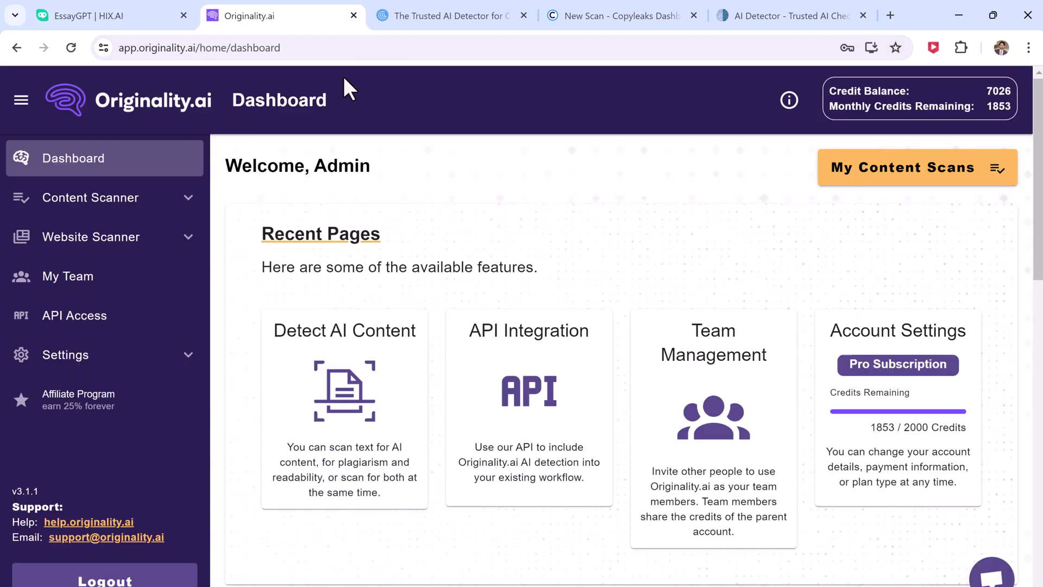
left_click(375, 404)
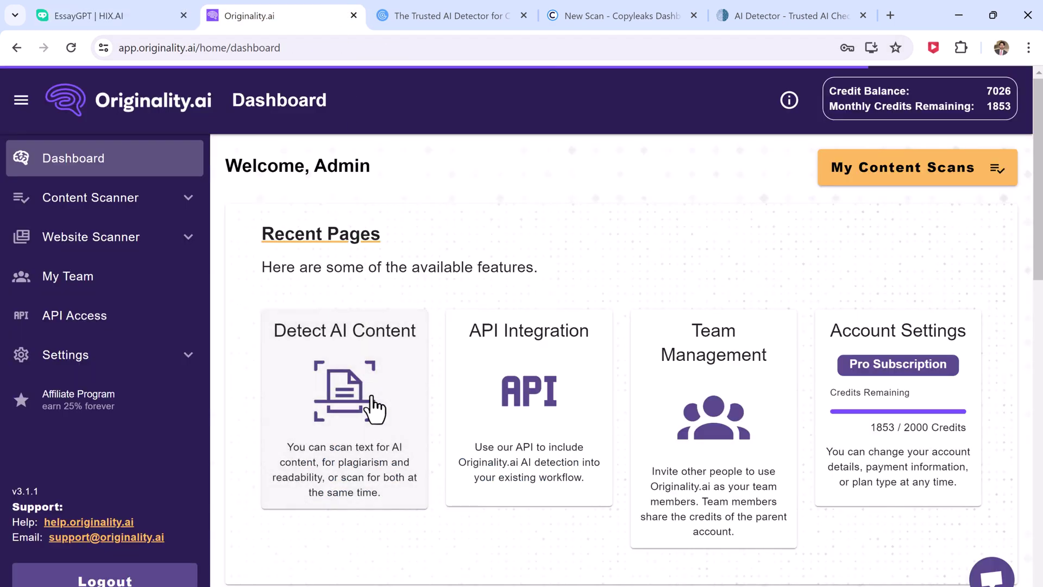
scroll(373, 407, "down", 1)
left_click(405, 424)
key("ctrl+v")
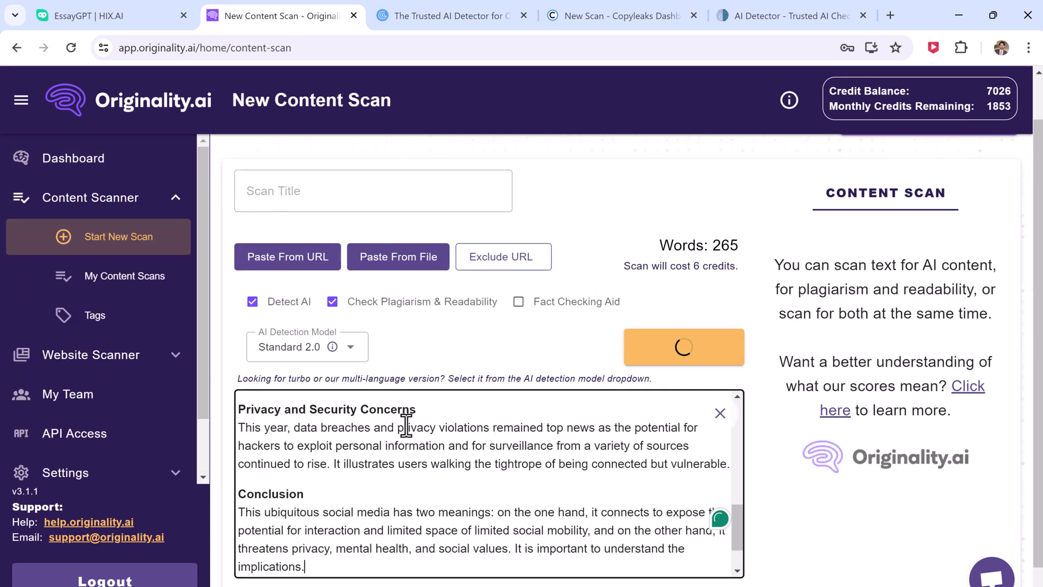
left_click(699, 352)
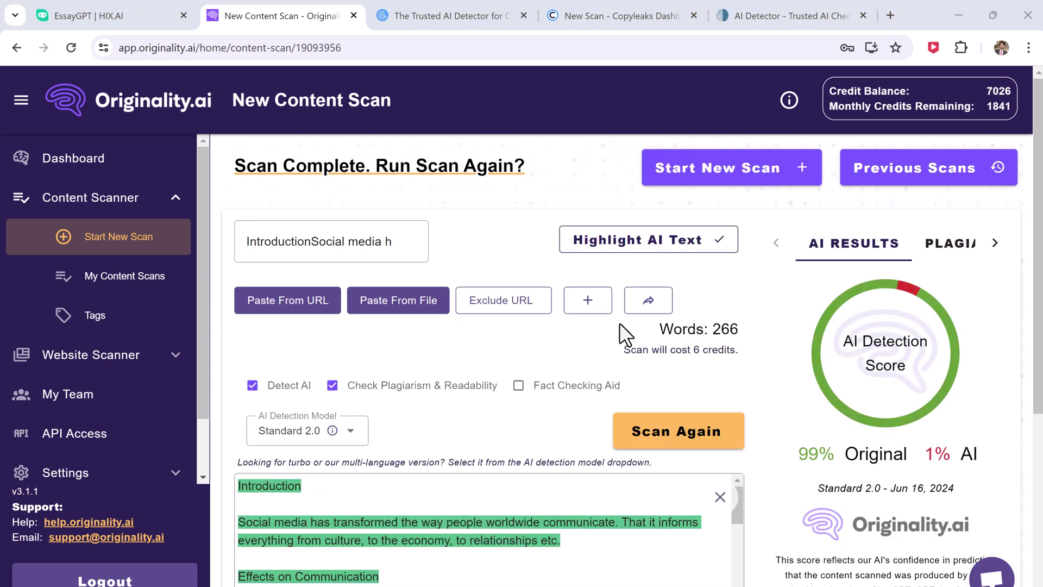
scroll(815, 432, "down", 1)
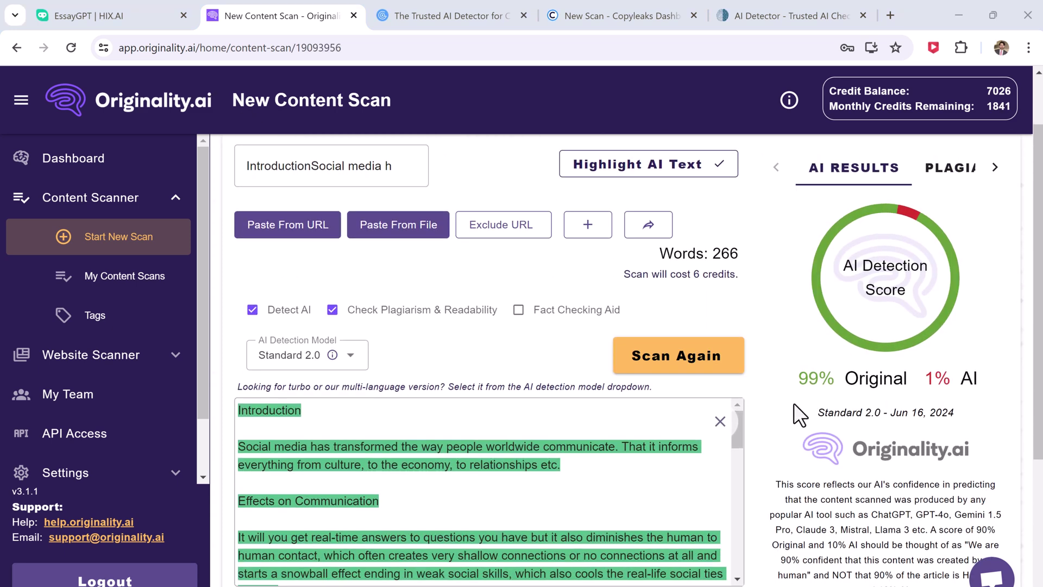
scroll(668, 449, "down", 1)
scroll(668, 448, "down", 2)
scroll(668, 448, "down", 1)
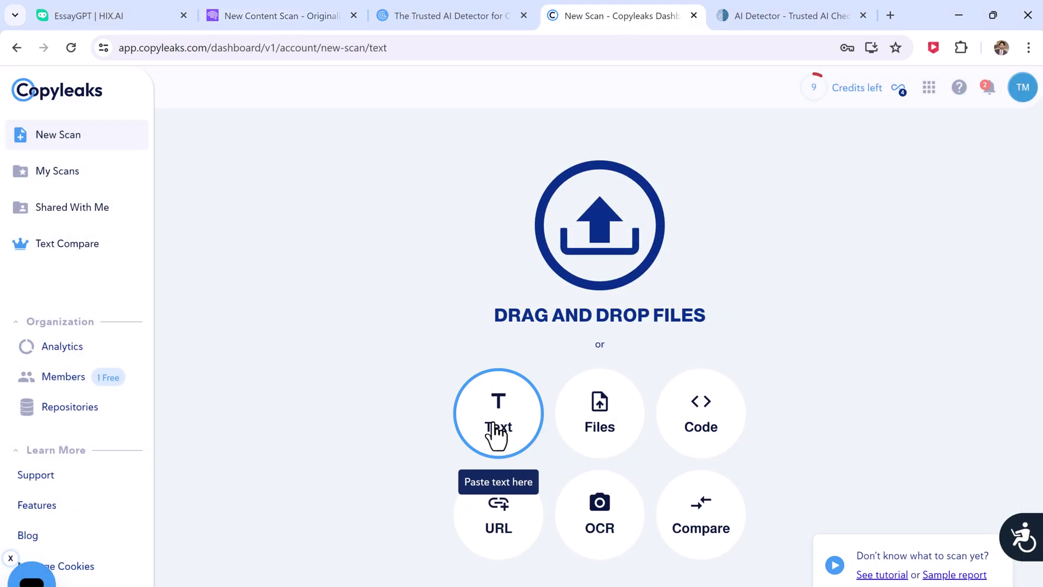
Paste the essay into a new Copyleaks text scan and run it, getting 0% AI content
left_click(497, 435)
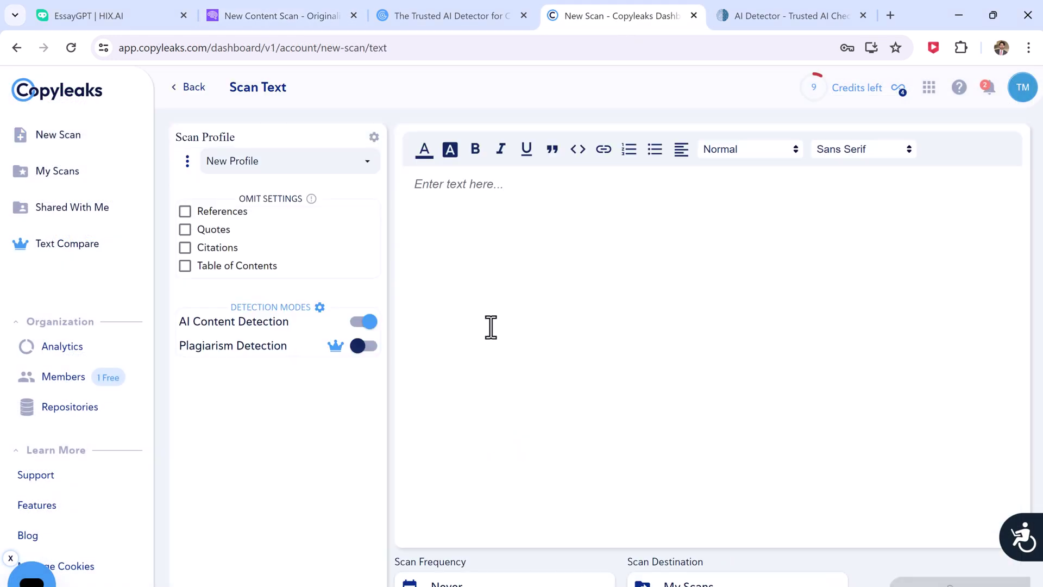
key("ctrl+v")
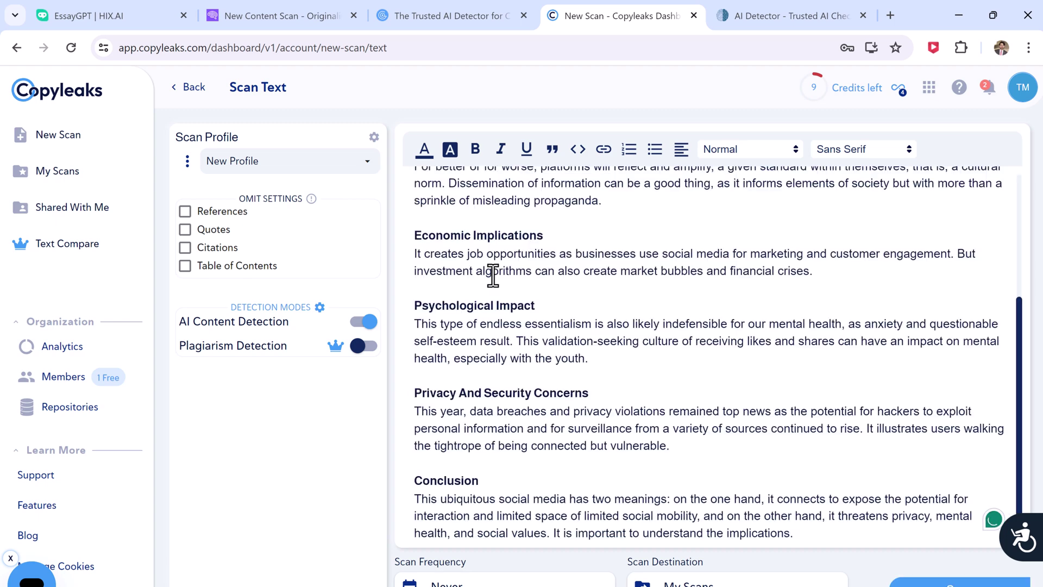
left_click(948, 581)
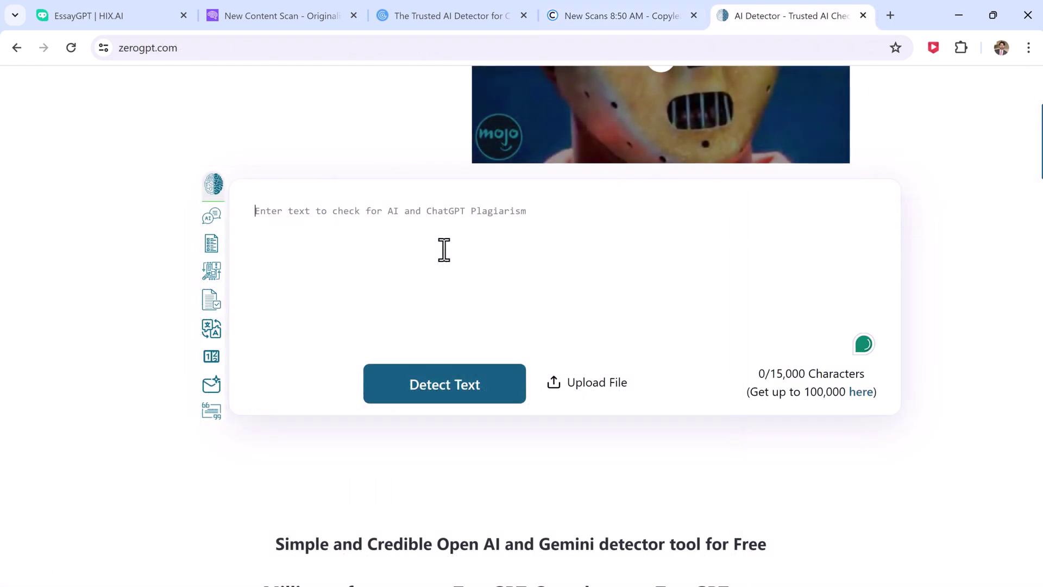
Paste the essay into ZeroGPT and detect it, getting a human-written, 0% AI GPT verdict
key("ctrl+v")
left_click(500, 398)
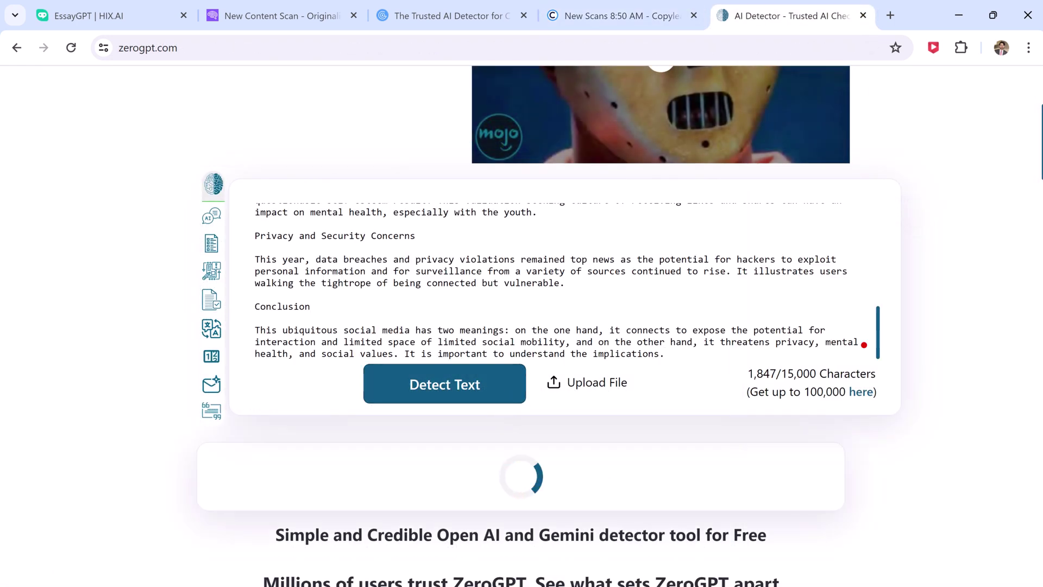
scroll(961, 481, "down", 2)
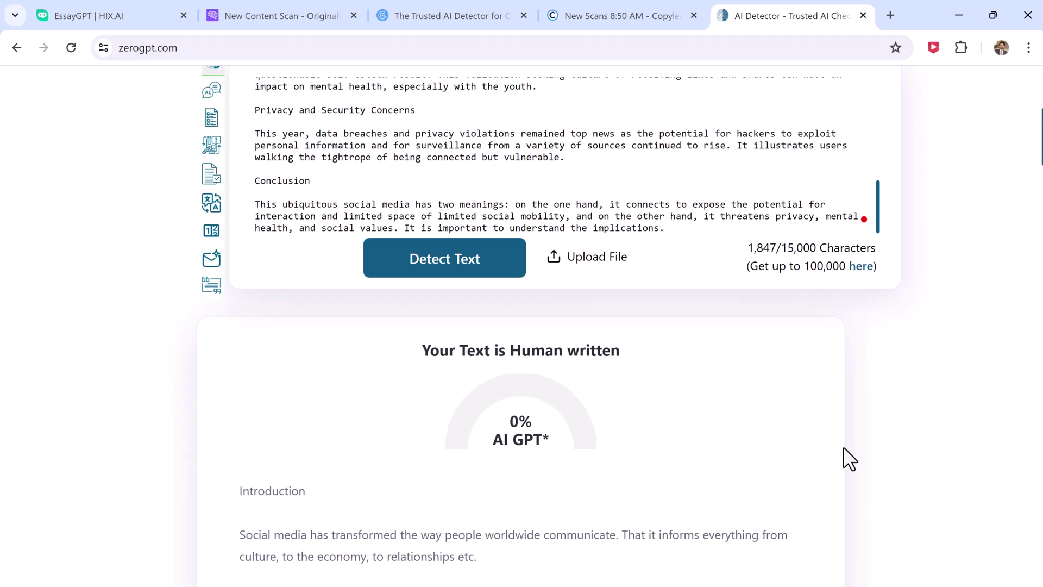
scroll(604, 391, "down", 2)
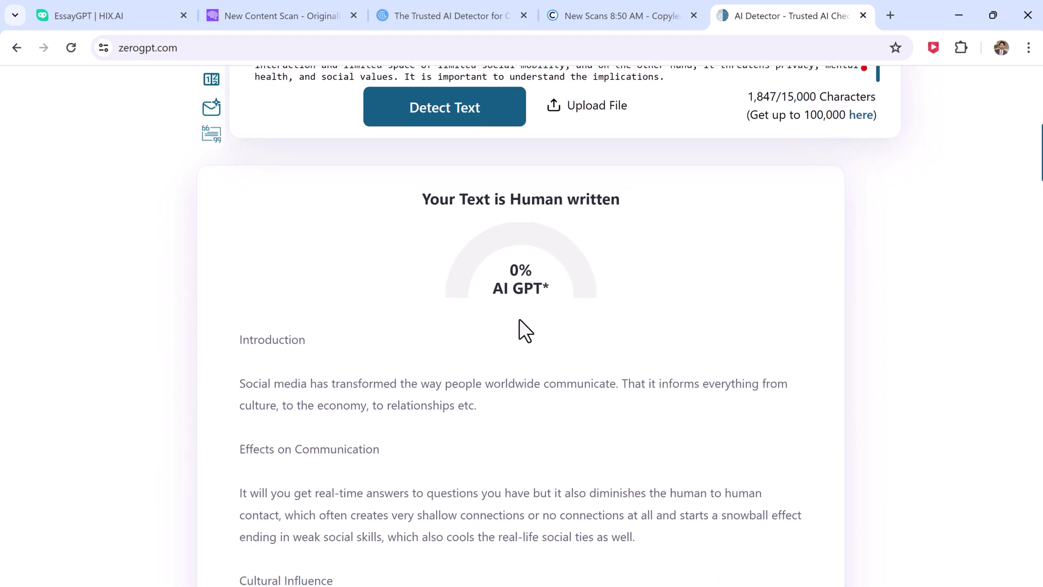
scroll(548, 331, "down", 2)
scroll(548, 346, "down", 1)
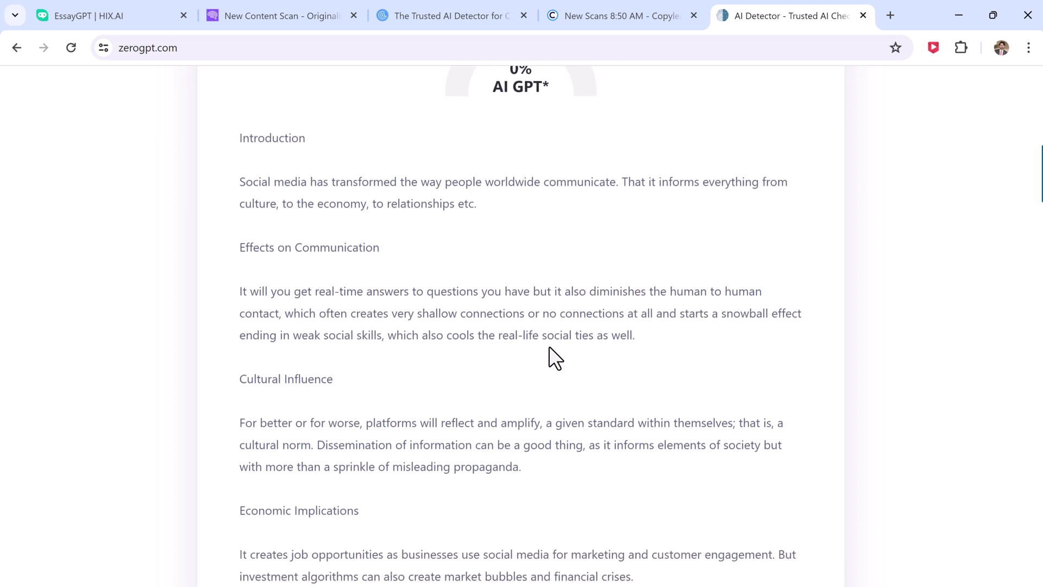
scroll(567, 366, "up", 1)
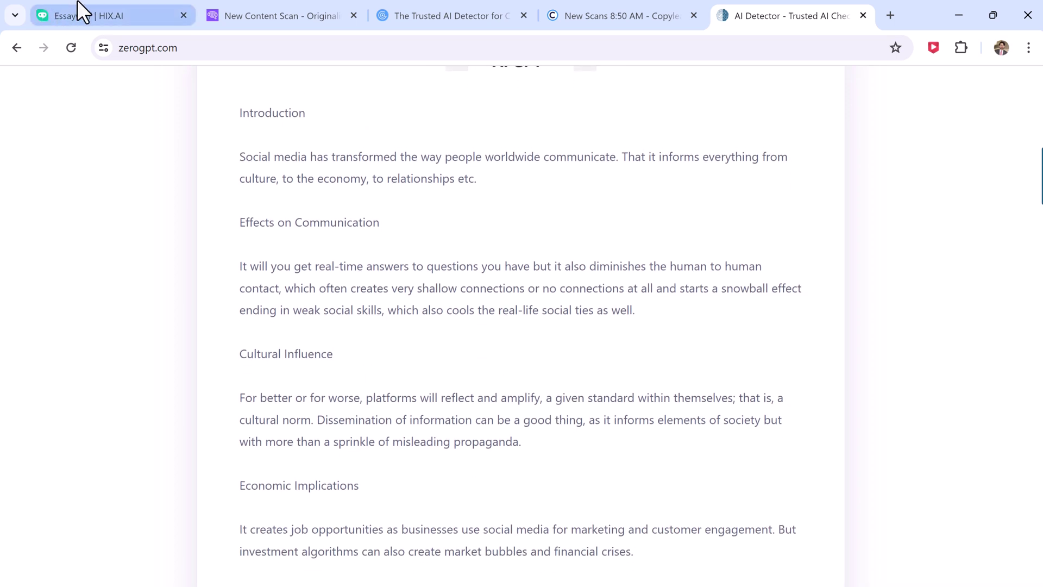
Return from the detectors to the EssayGPT editor and back to the HIX.AI dashboard
left_click(112, 24)
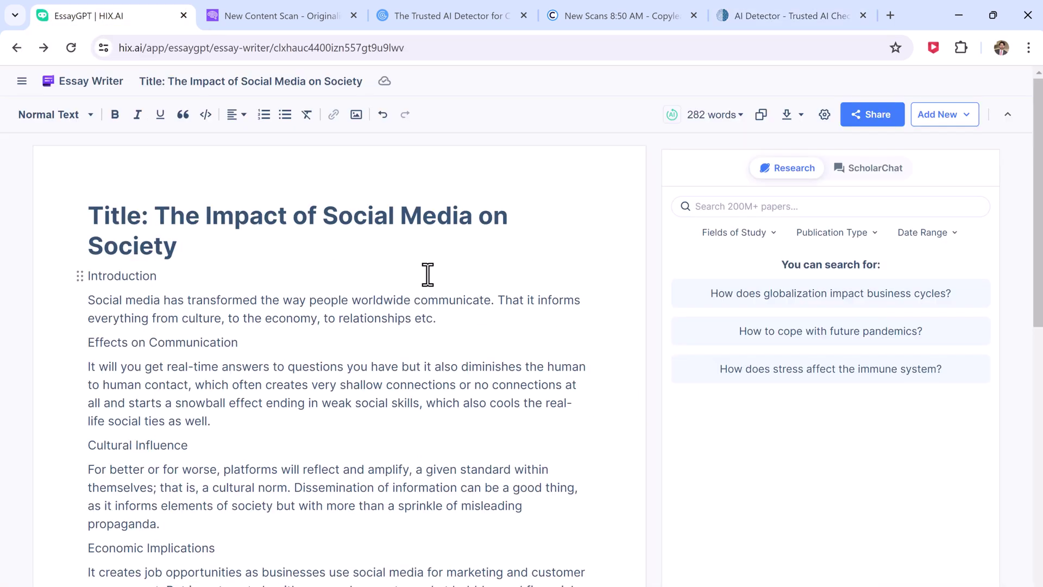
left_click(17, 47)
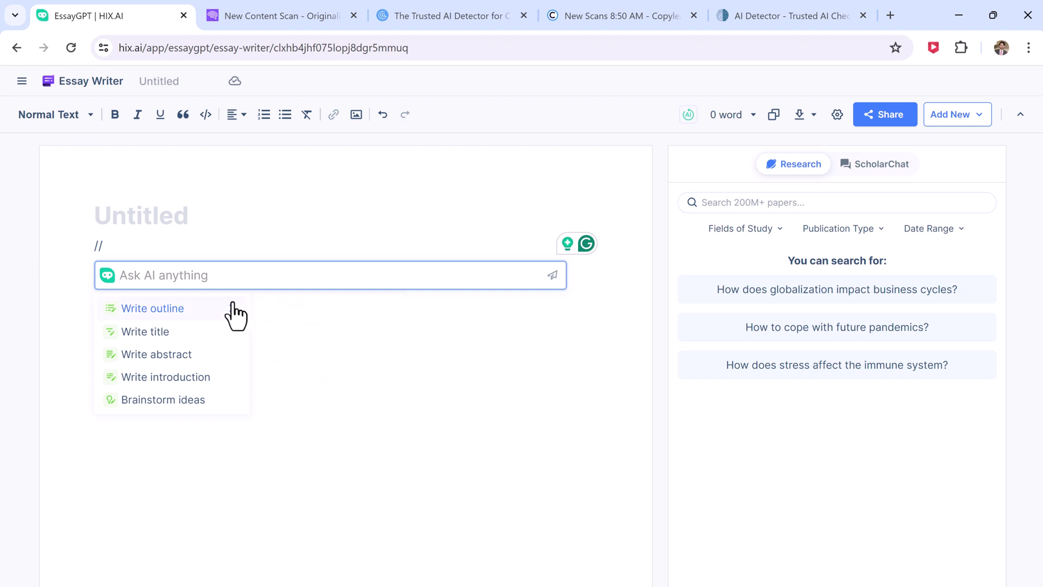
mouse_move(152, 308)
type("//")
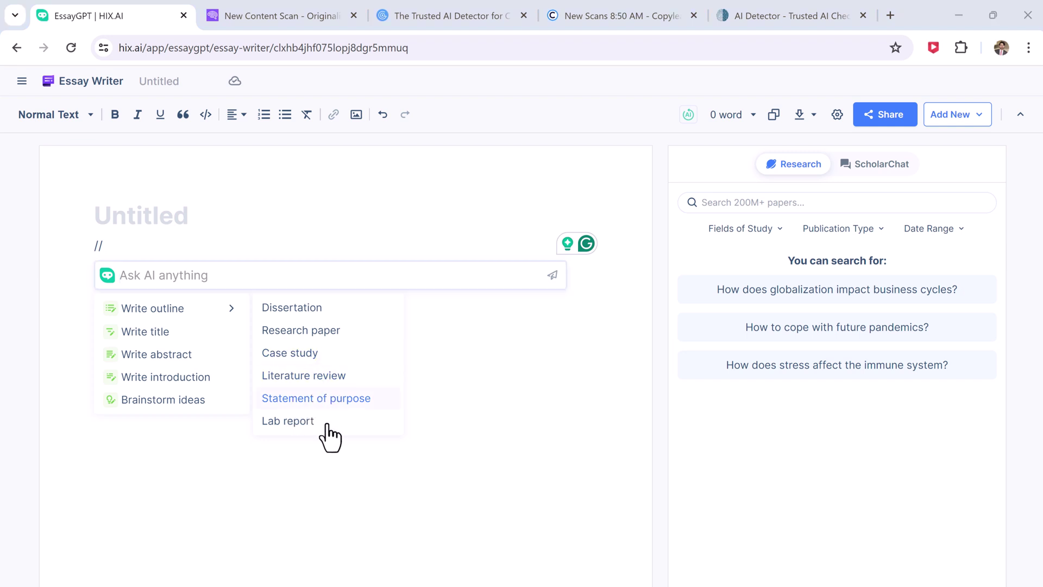
Generate a case study on AI at a telecommunications company and expand it to 693 words
left_click(318, 354)
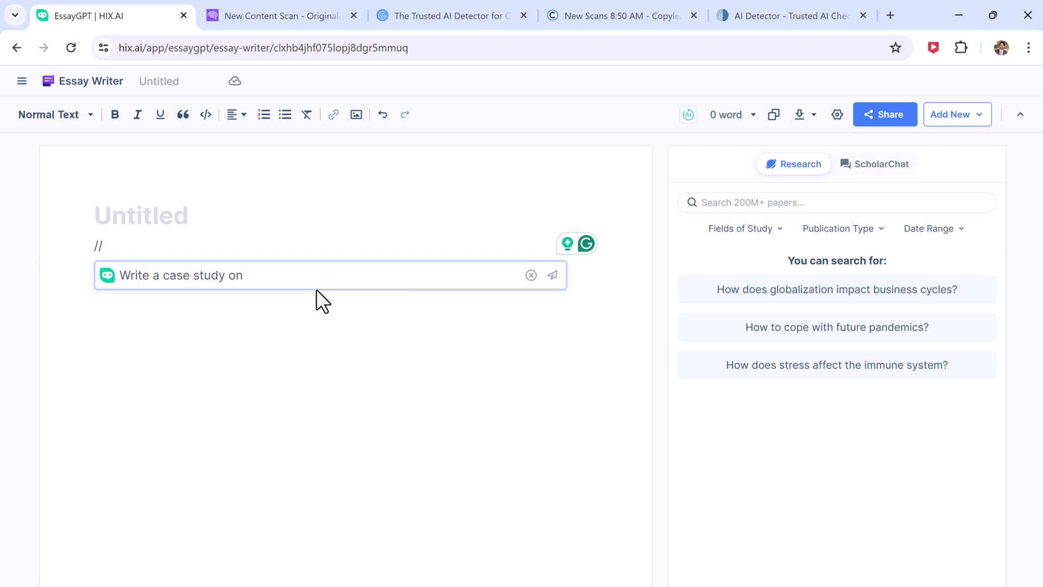
type("A")
key("Return")
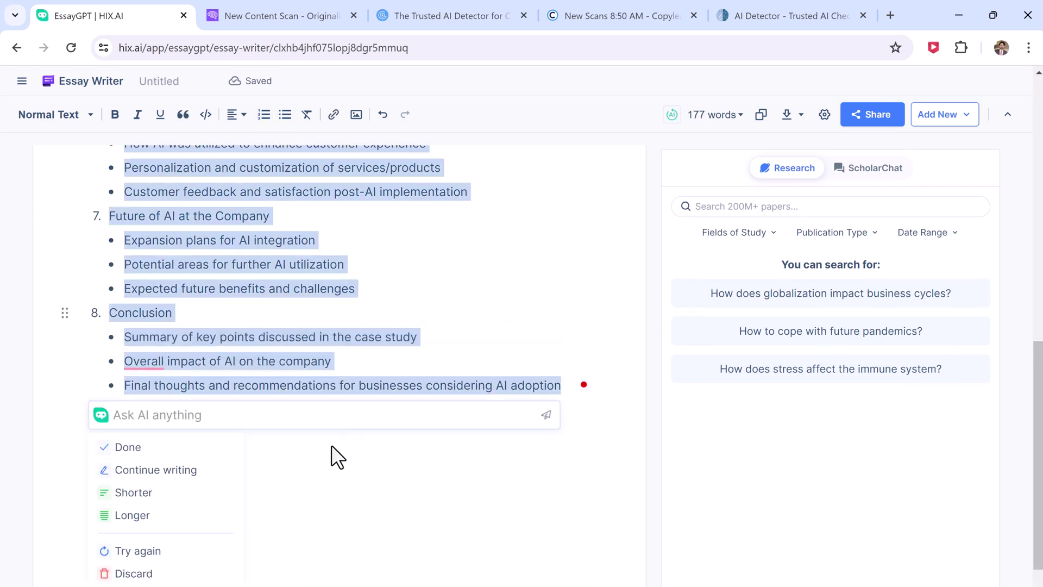
left_click(200, 523)
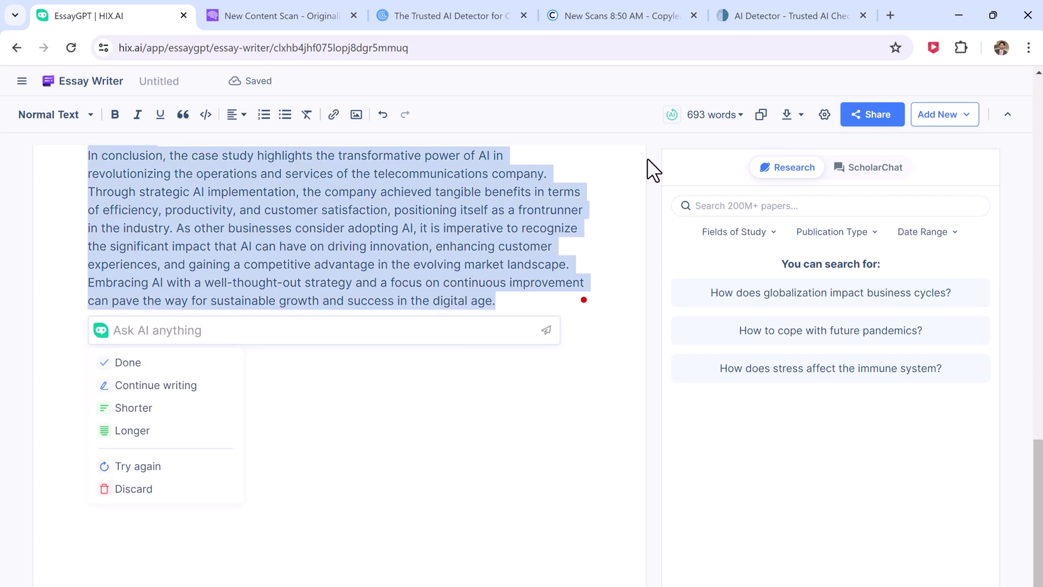
left_click(729, 122)
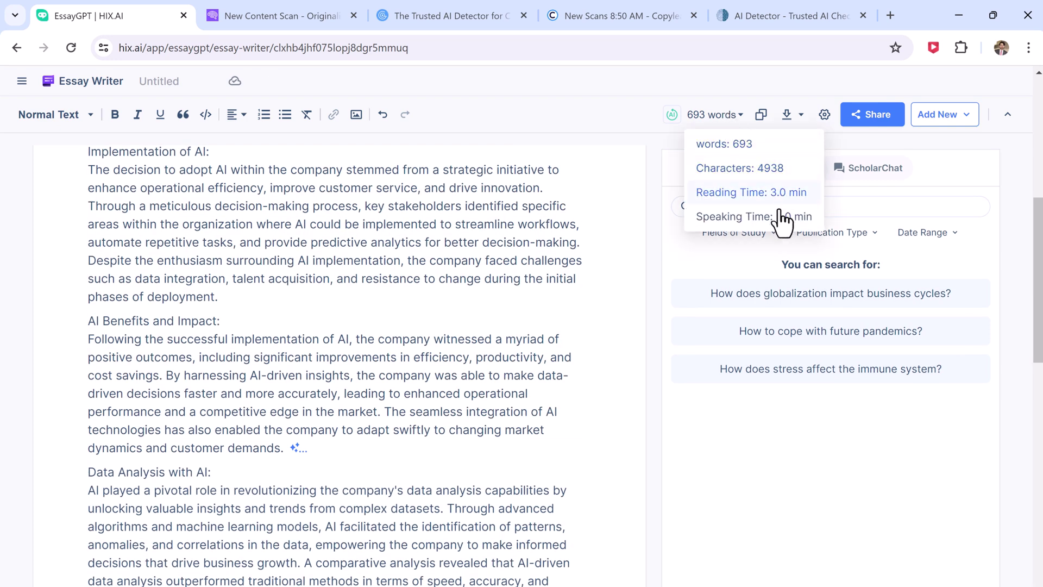
Copy the whole case study and review the download format options
left_click(760, 115)
left_click(789, 121)
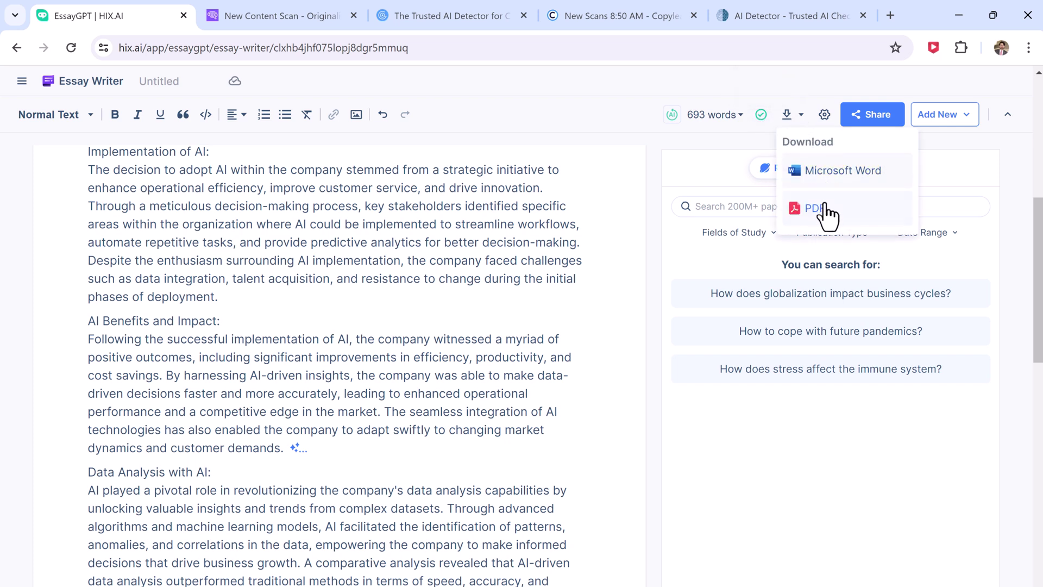
left_click(701, 137)
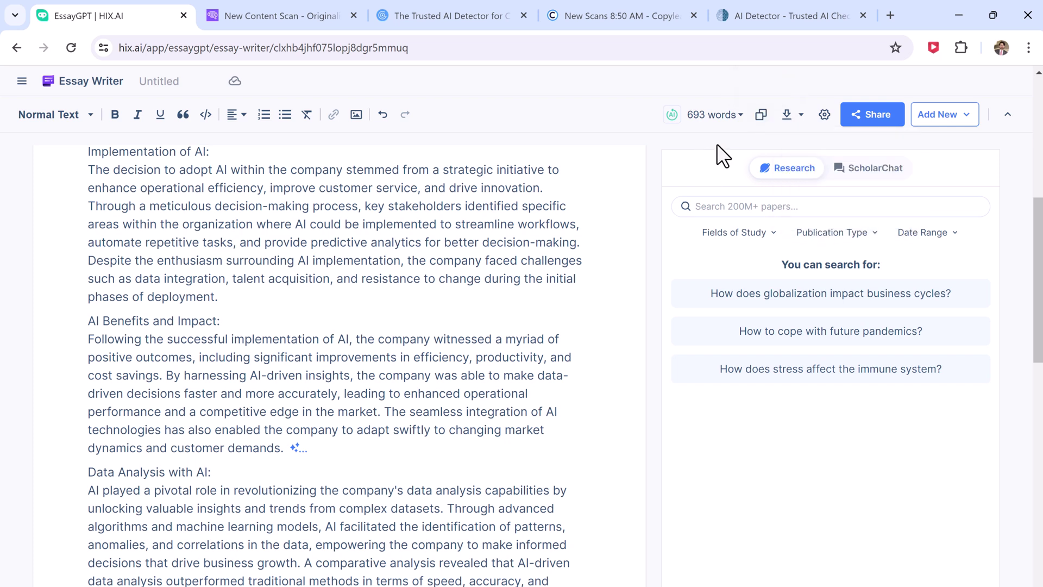
Ask ScholarChat "How does AI effect education" and receive a list of research papers
left_click(848, 175)
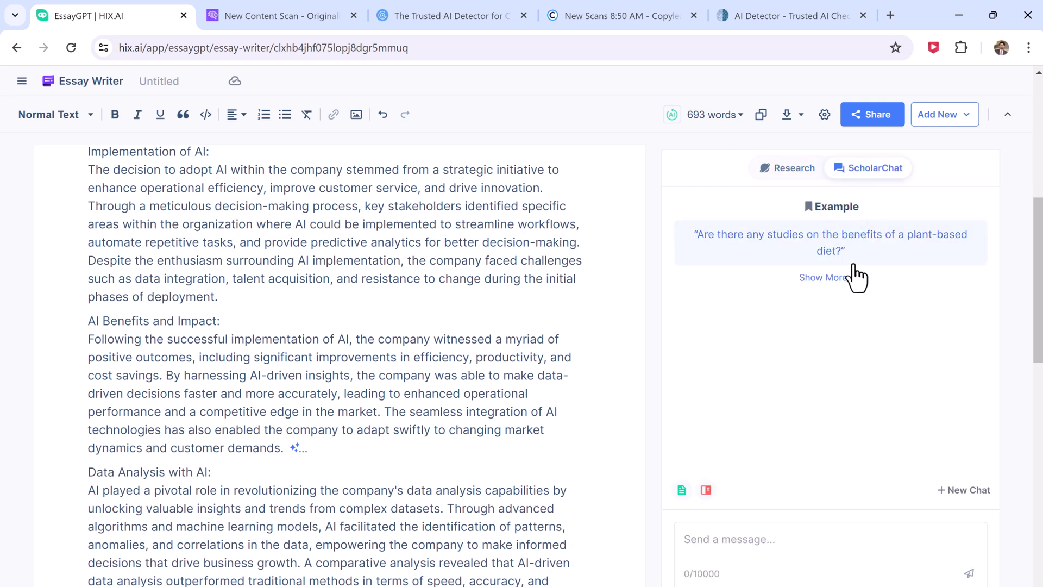
left_click(895, 544)
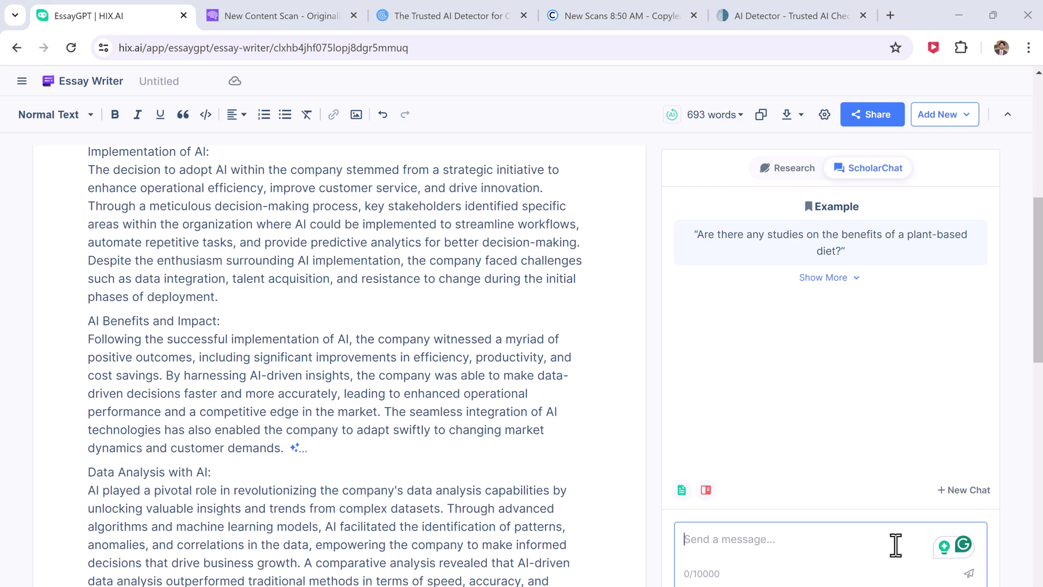
type("How does effect")
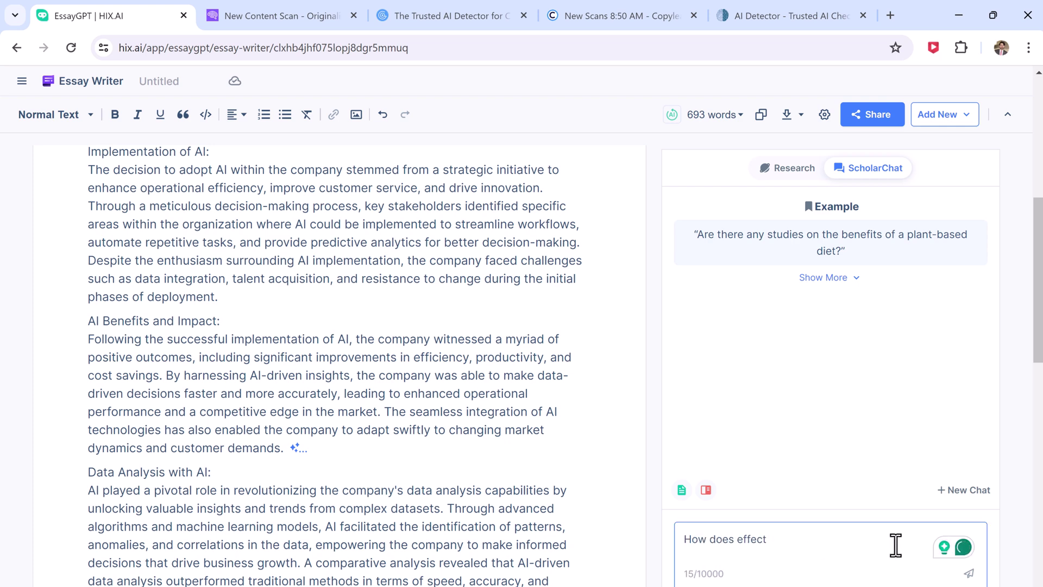
key("ctrl+BackSpace")
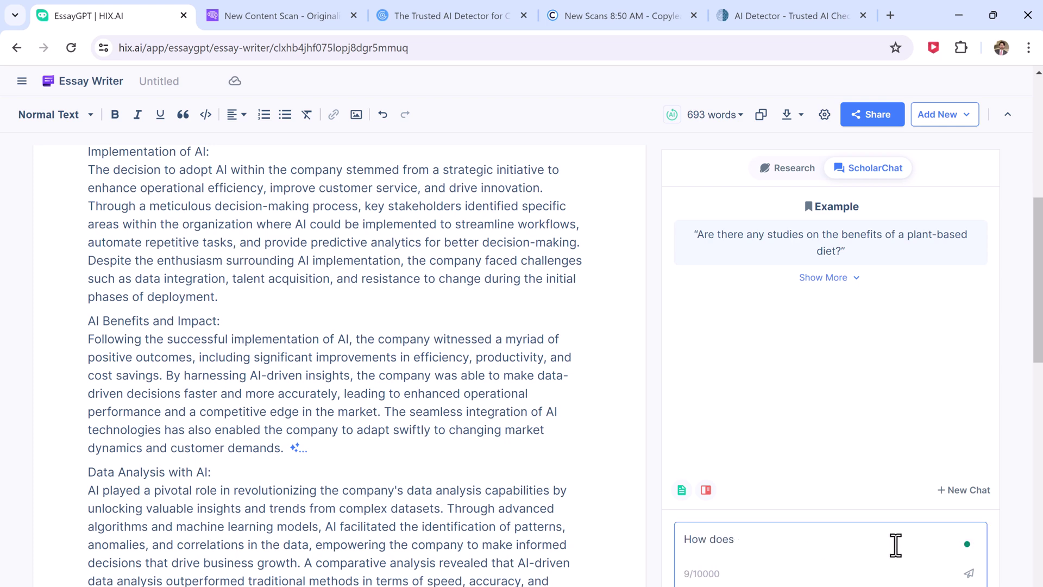
type("AI effect")
type(" education")
key("Return")
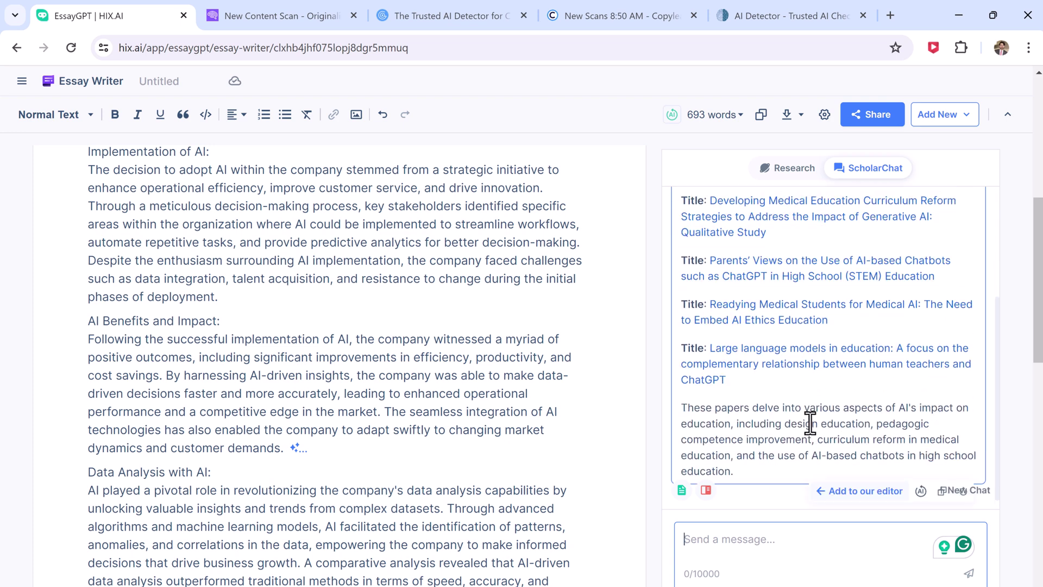
scroll(808, 425, "up", 3)
scroll(799, 335, "up", 2)
scroll(799, 334, "up", 1)
Review the Research paper search's Fields of Study, Publication Type and Date Range filters
left_click(791, 171)
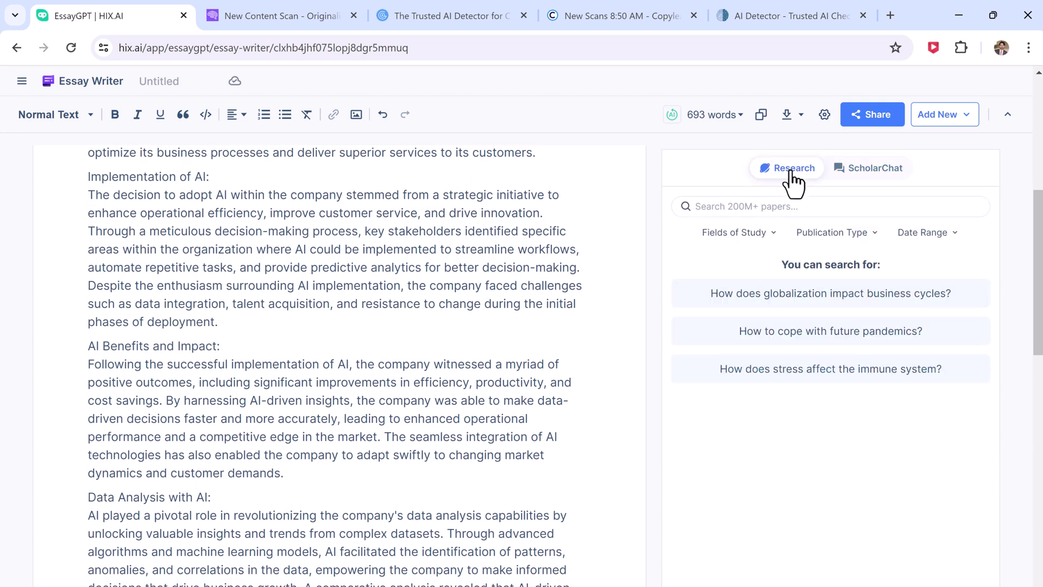
left_click(756, 210)
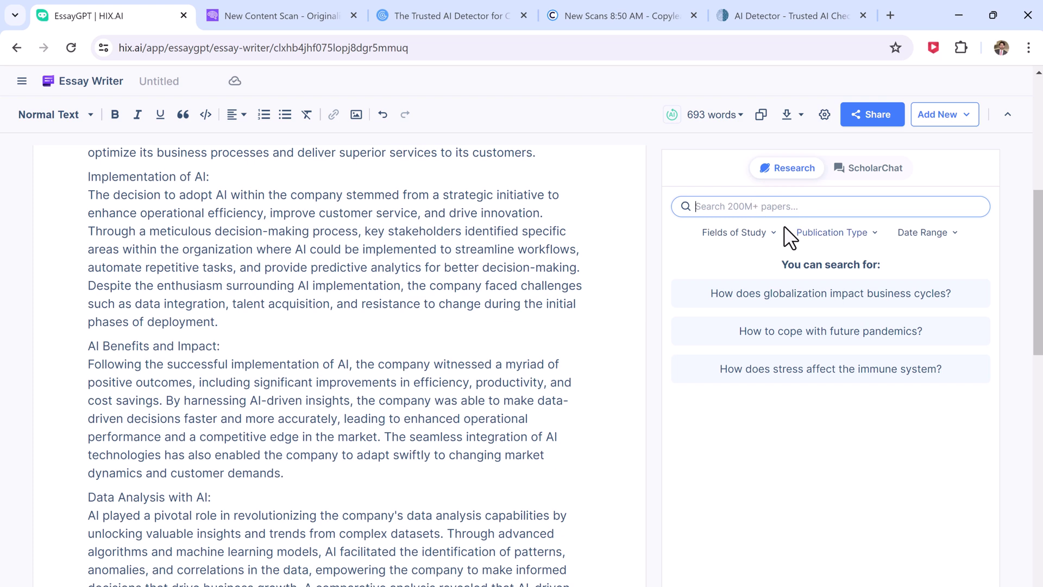
left_click(770, 235)
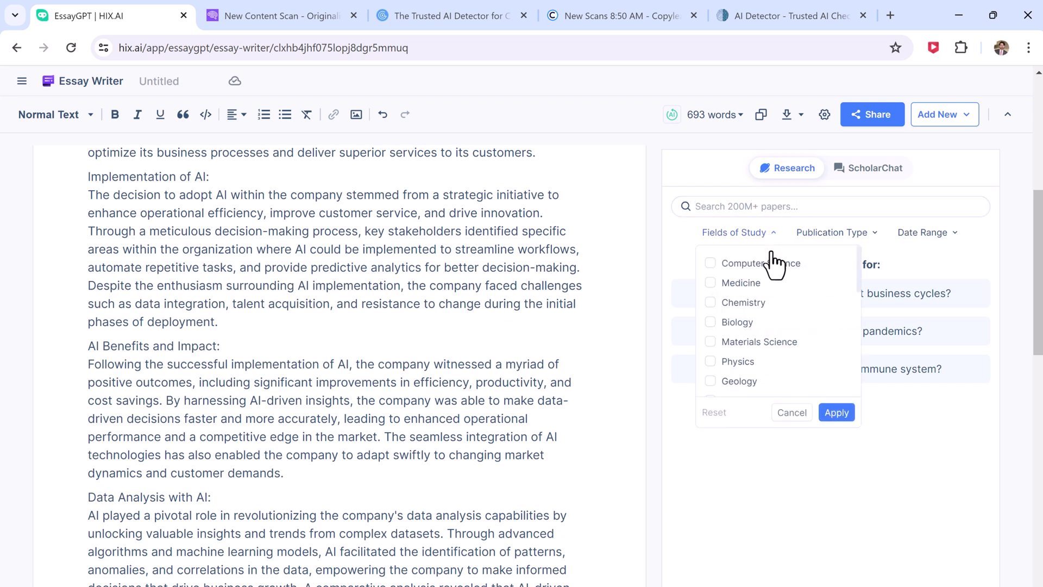
scroll(794, 344, "down", 1)
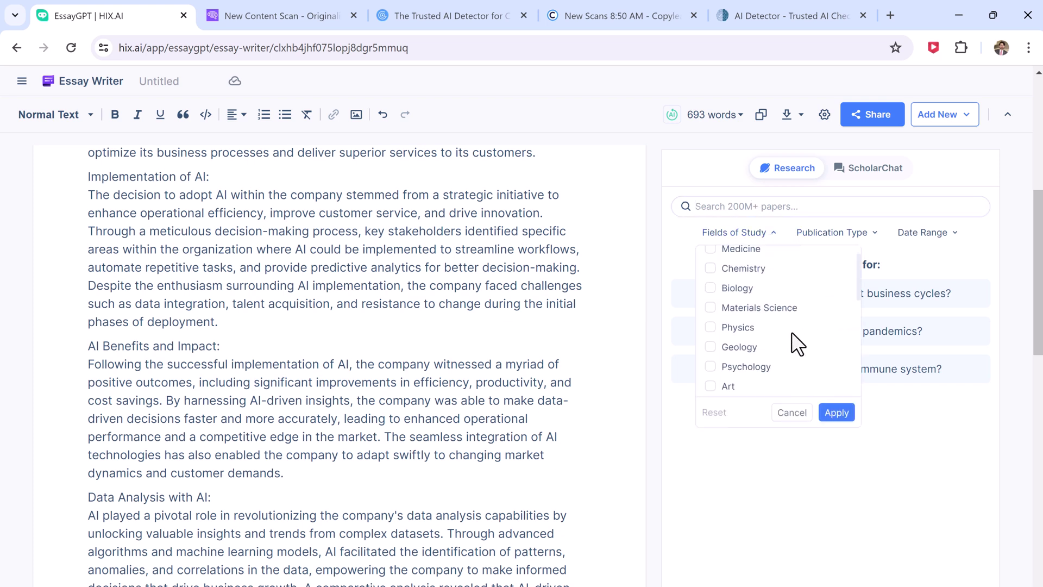
scroll(794, 344, "down", 2)
scroll(794, 345, "down", 2)
scroll(794, 344, "down", 1)
scroll(794, 344, "down", 2)
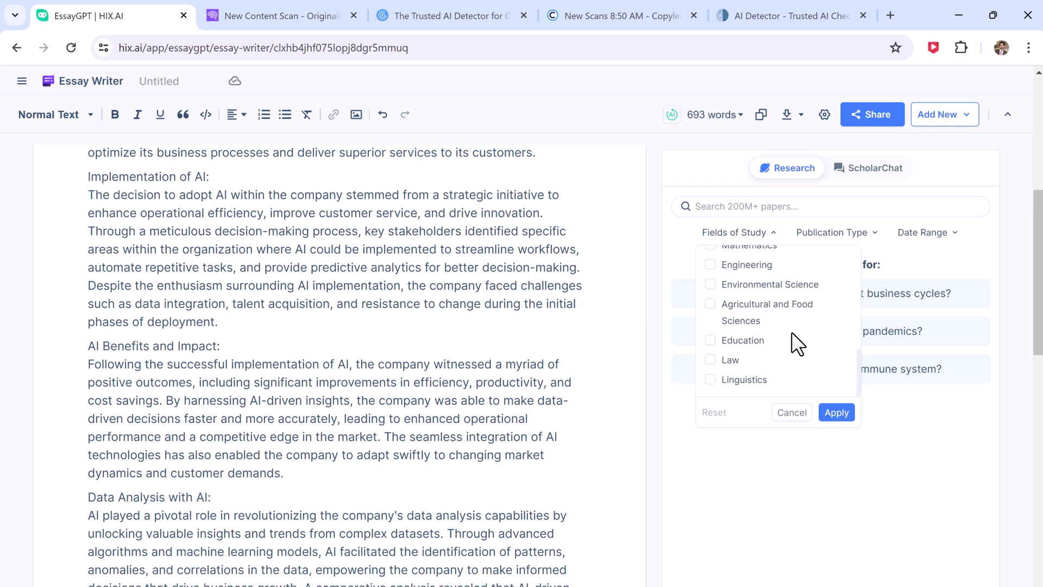
left_click(873, 236)
scroll(874, 315, "down", 2)
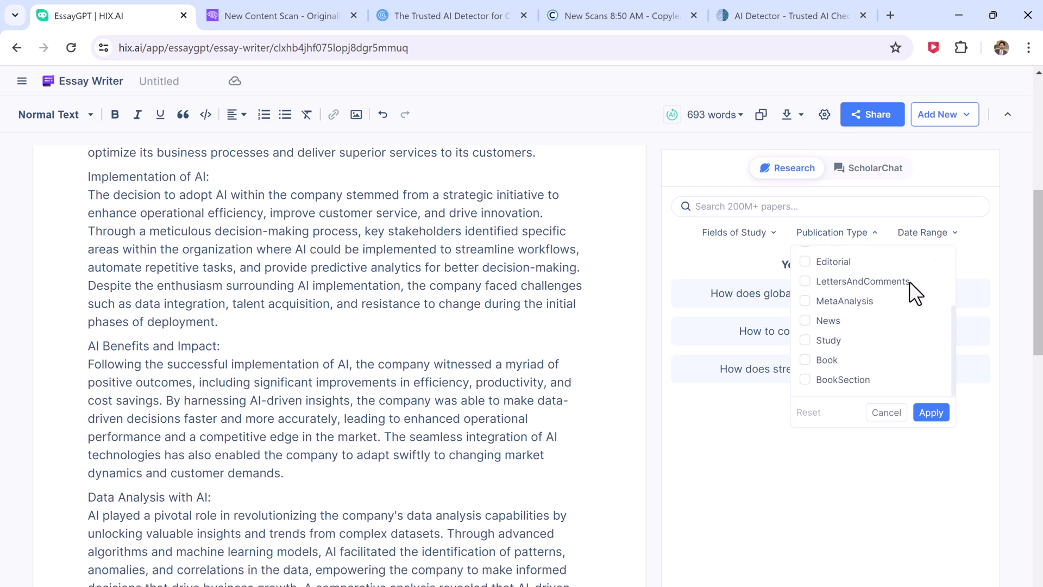
scroll(912, 291, "down", 1)
left_click(955, 235)
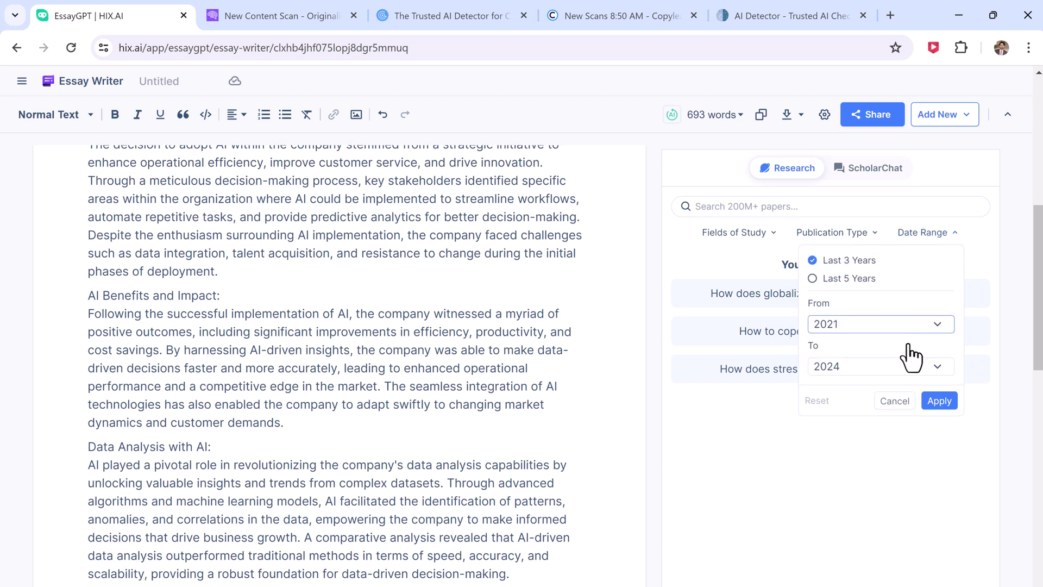
scroll(907, 350, "down", 1)
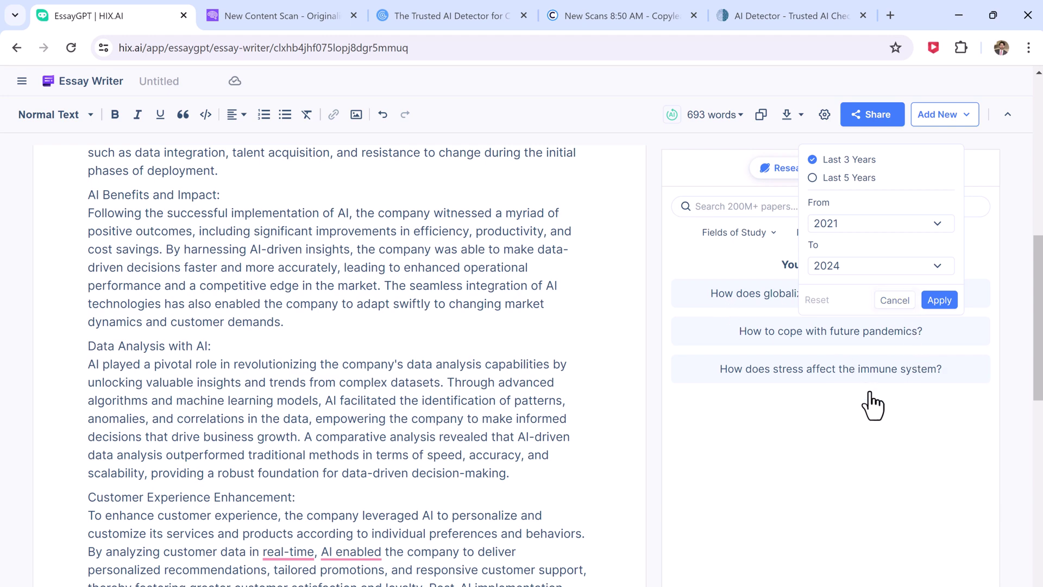
Ask HIX ScholarChat the sample question on controversies in genetic engineering from the dashboard
left_click(17, 47)
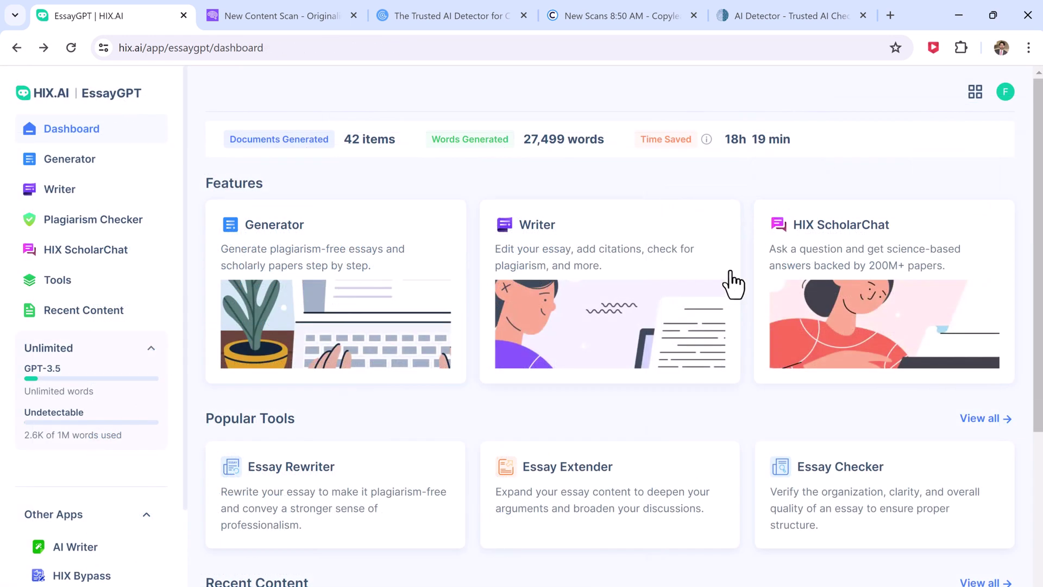
left_click(906, 322)
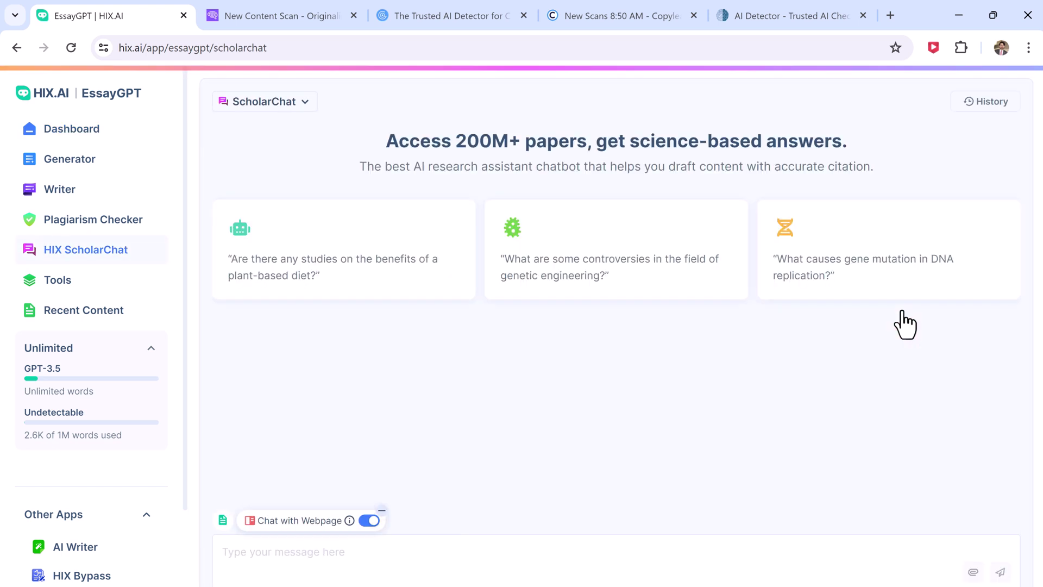
left_click(617, 287)
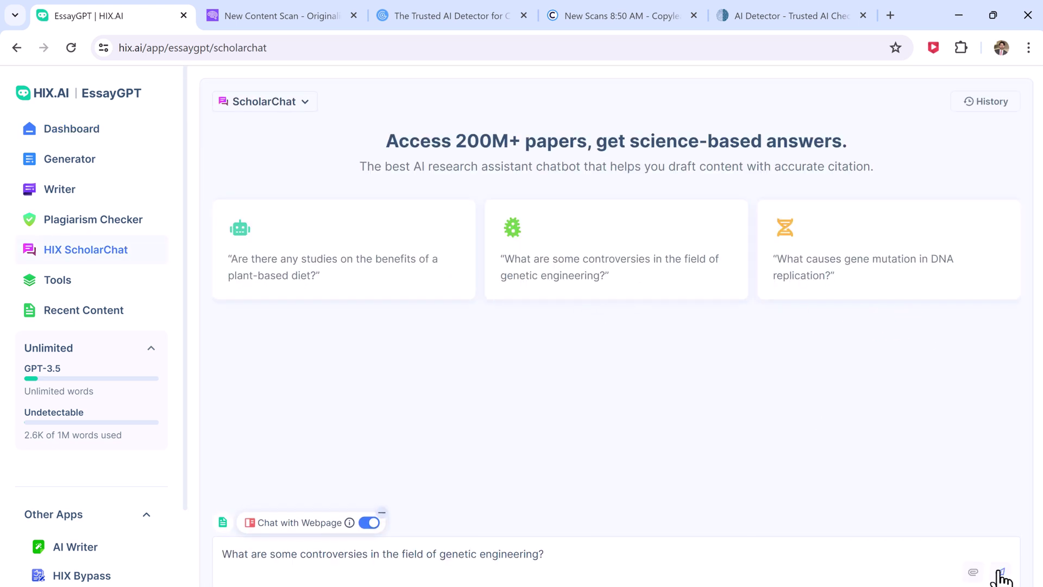
left_click(1000, 571)
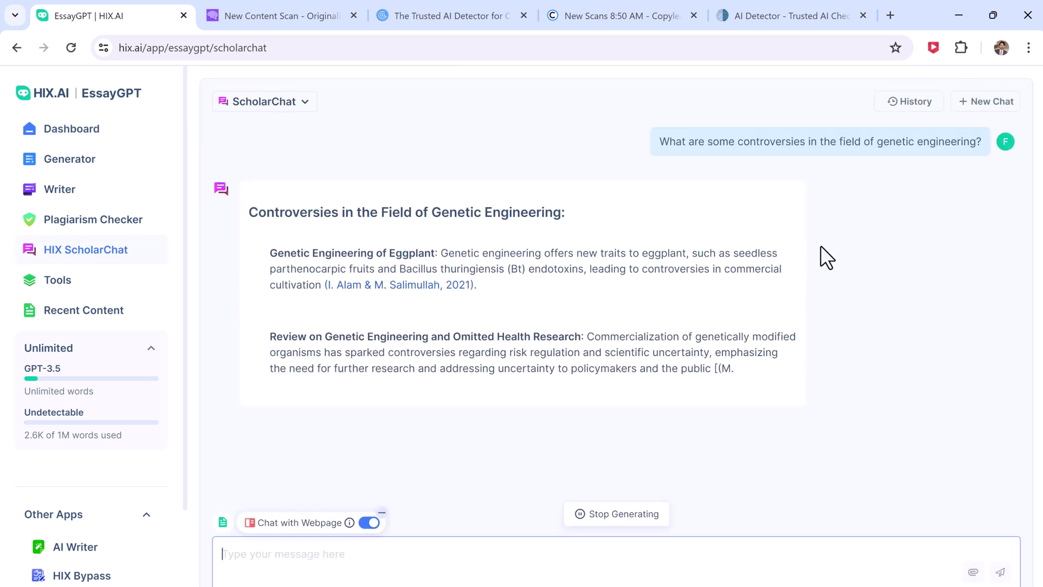
scroll(515, 267, "up", 4)
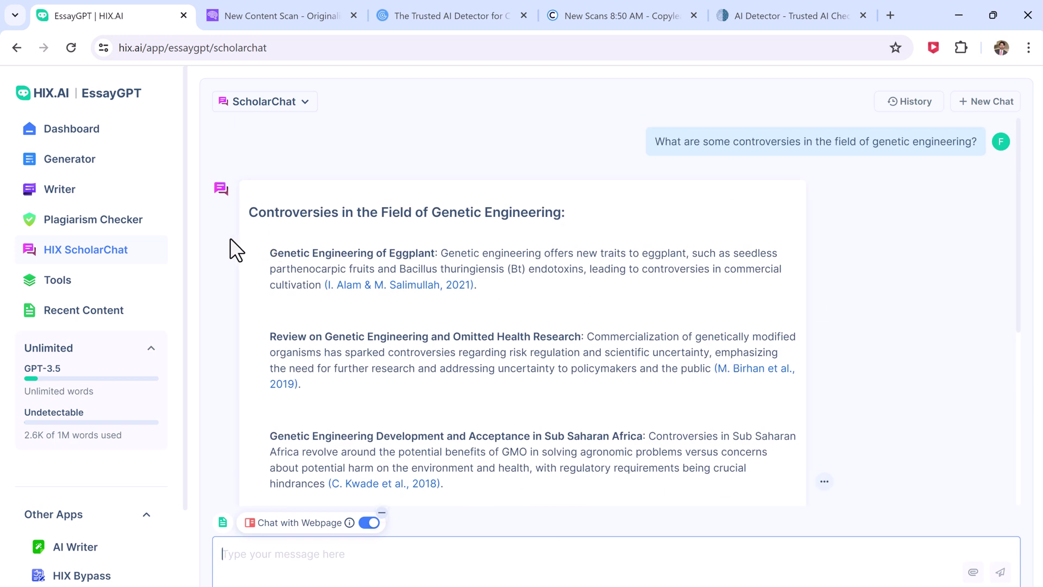
Bring up the Essay Tools collection from the sidebar
left_click(96, 286)
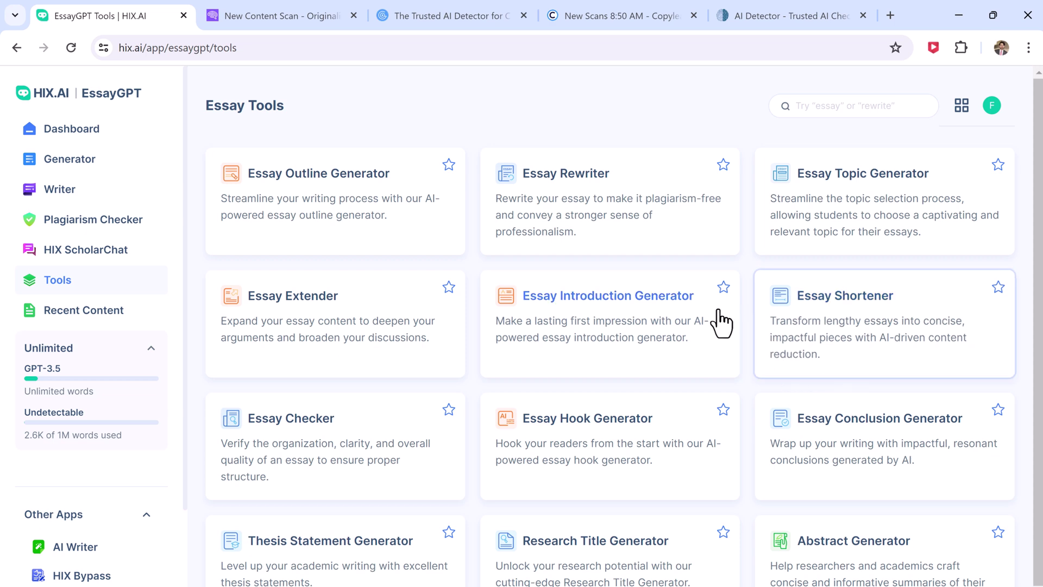
scroll(749, 301, "down", 1)
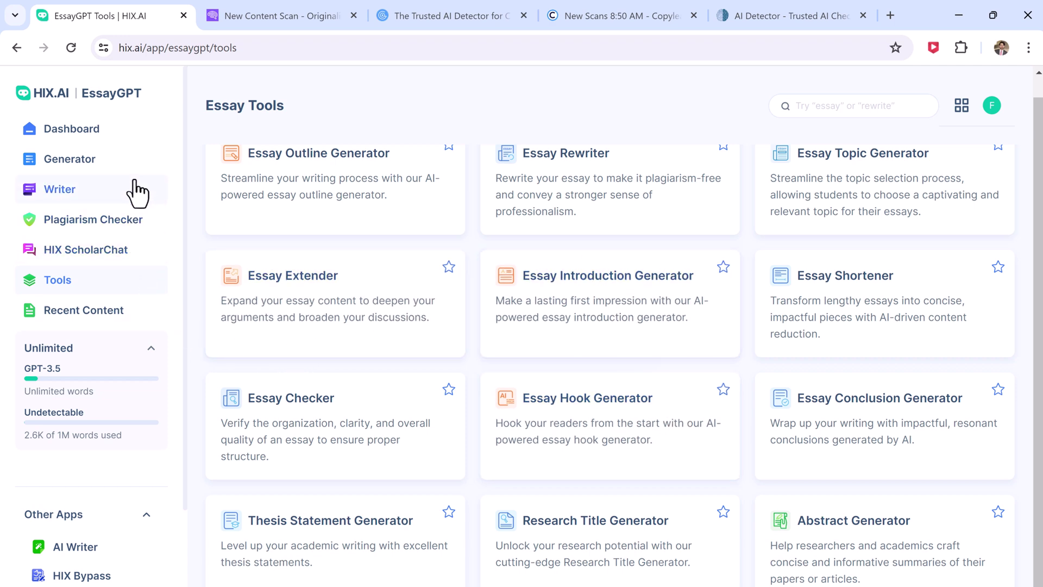
scroll(122, 436, "down", 1)
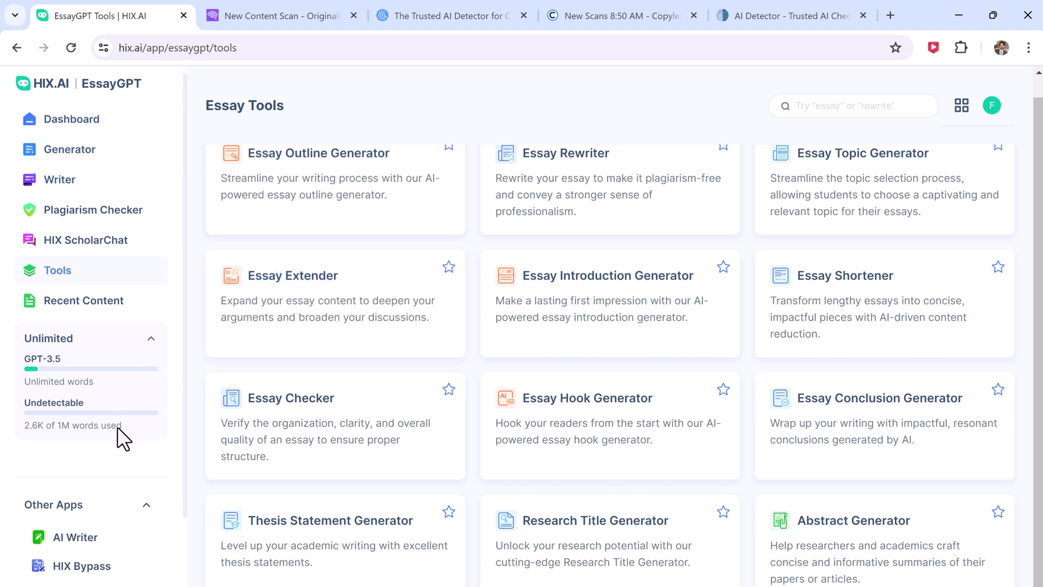
scroll(124, 465, "down", 2)
scroll(125, 475, "down", 1)
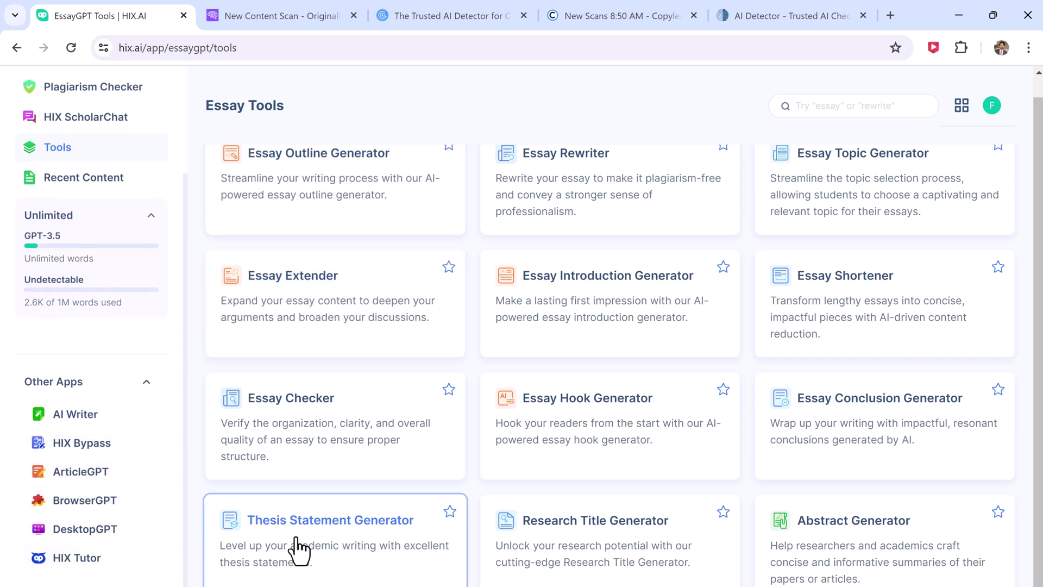
scroll(114, 407, "up", 2)
scroll(87, 143, "up", 1)
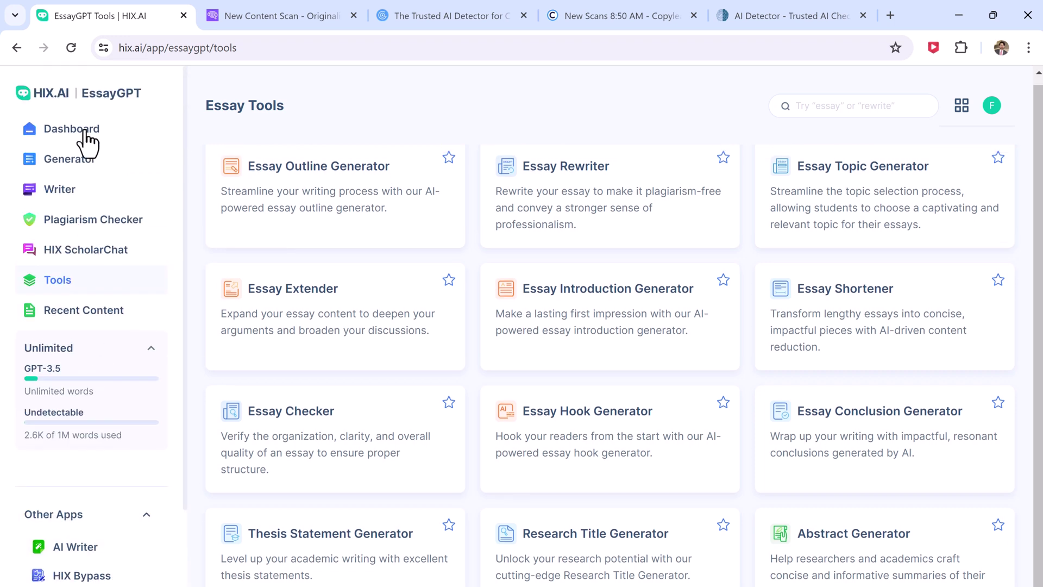
Return to the dashboard after browsing the Essay Tools grid
left_click(85, 131)
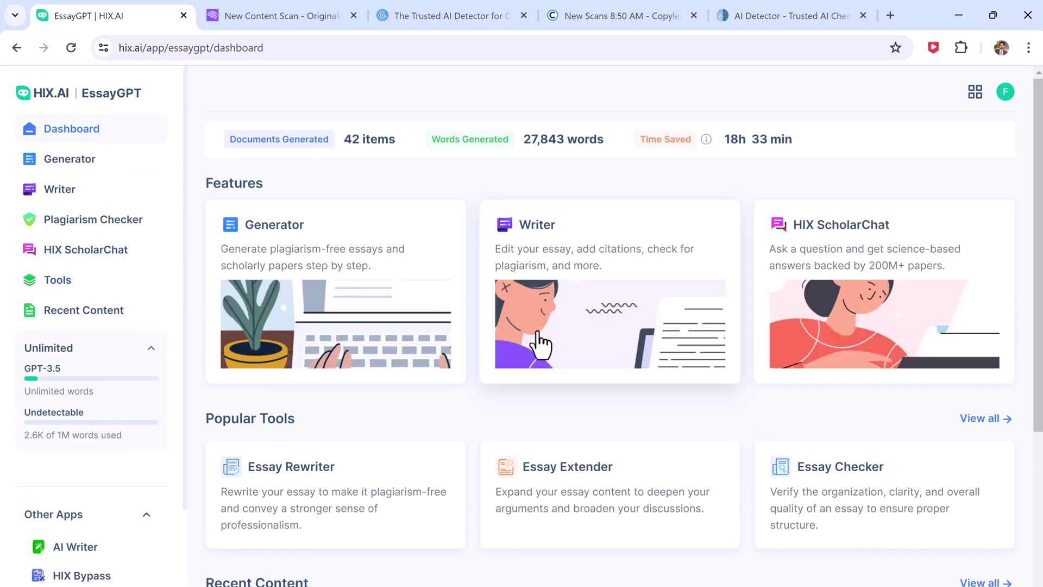